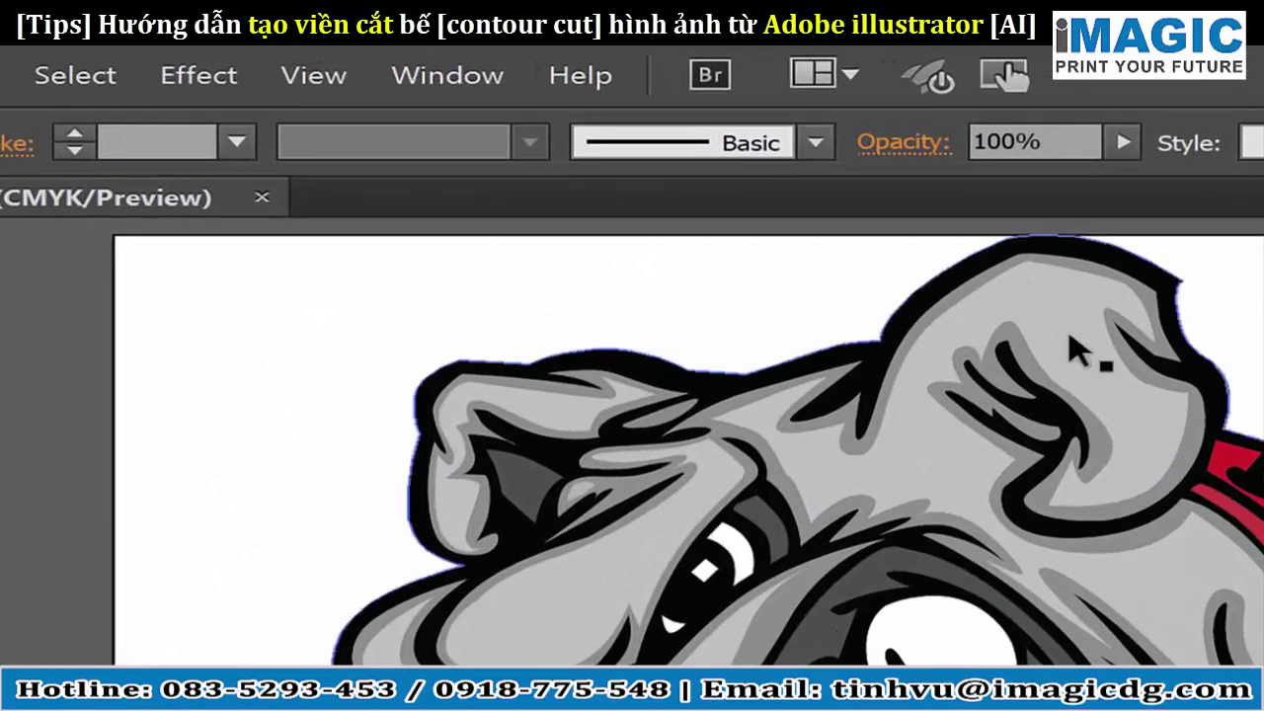
# Inspect the artwork in Outline view, then return to full colour Preview.
pyautogui.click(345, 89)
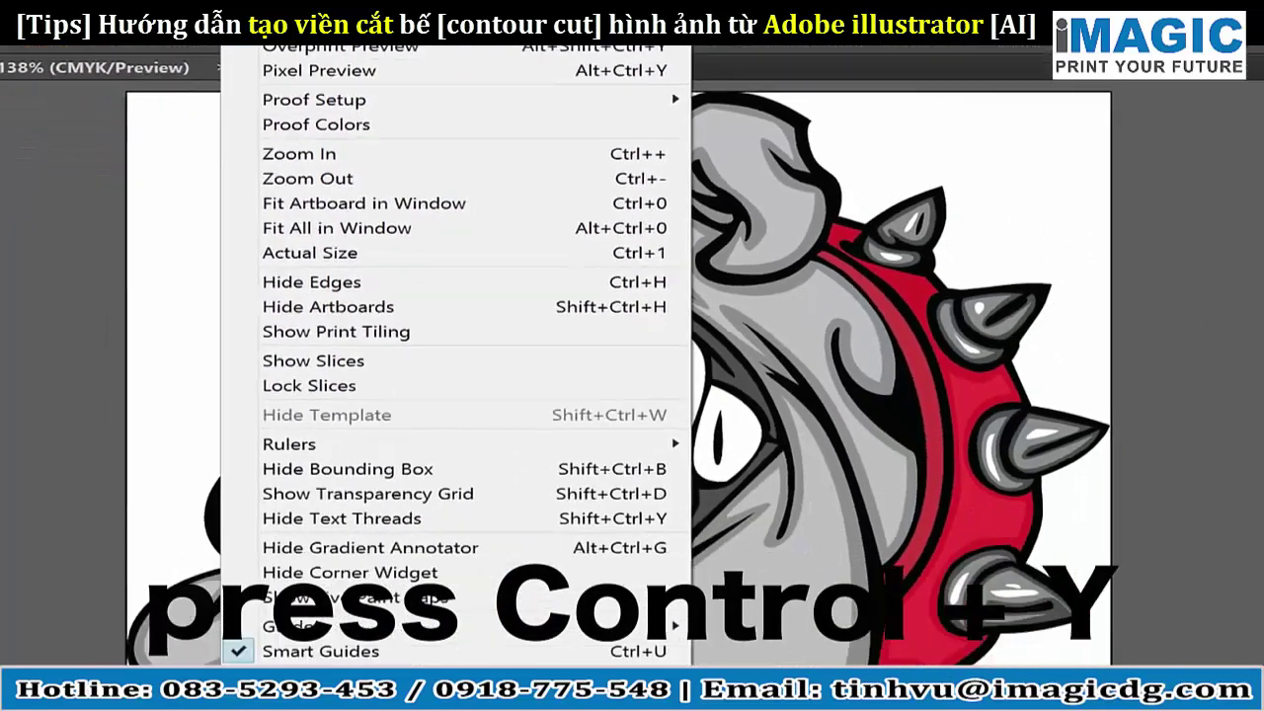
pyautogui.click(385, 126)
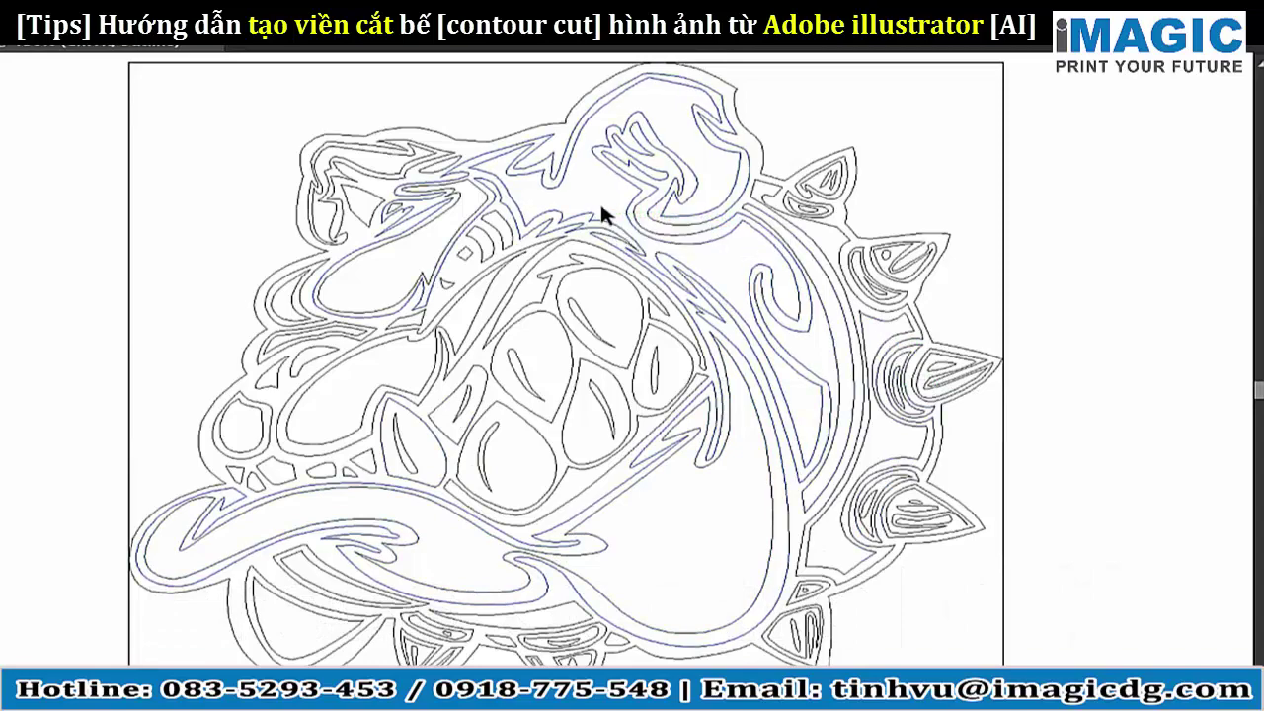
pyautogui.click(507, 231)
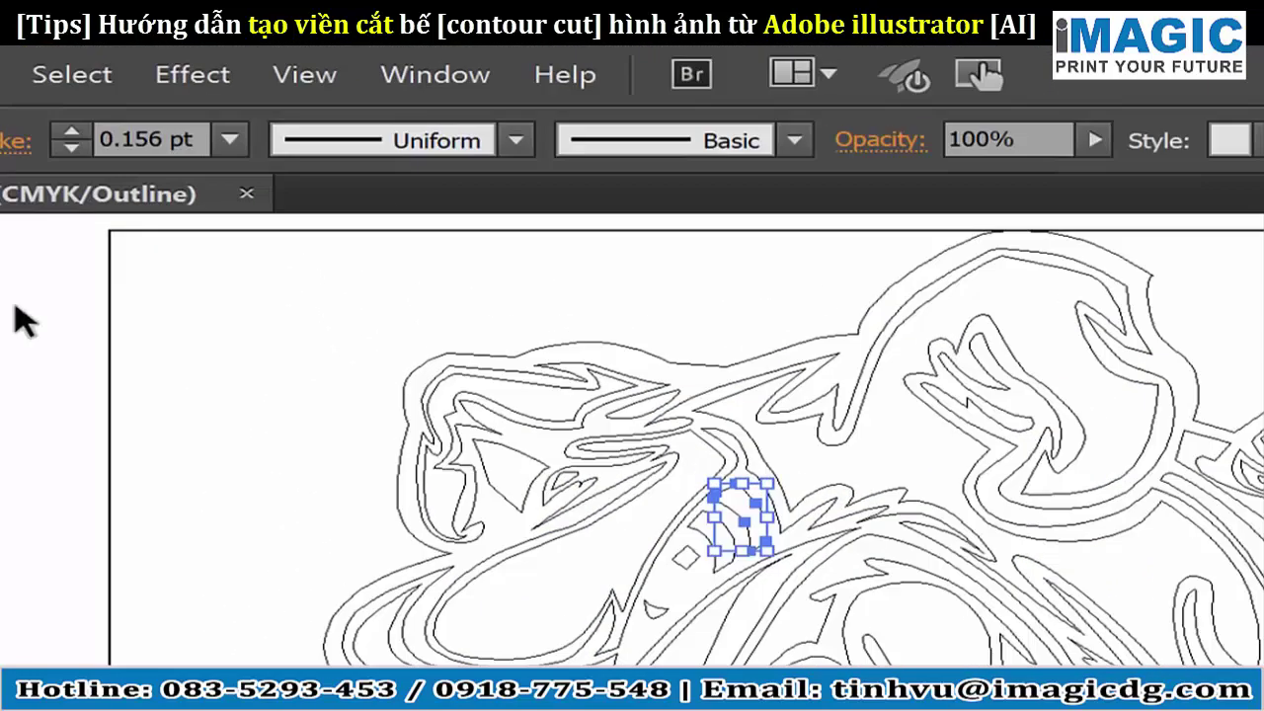
pyautogui.click(20, 363)
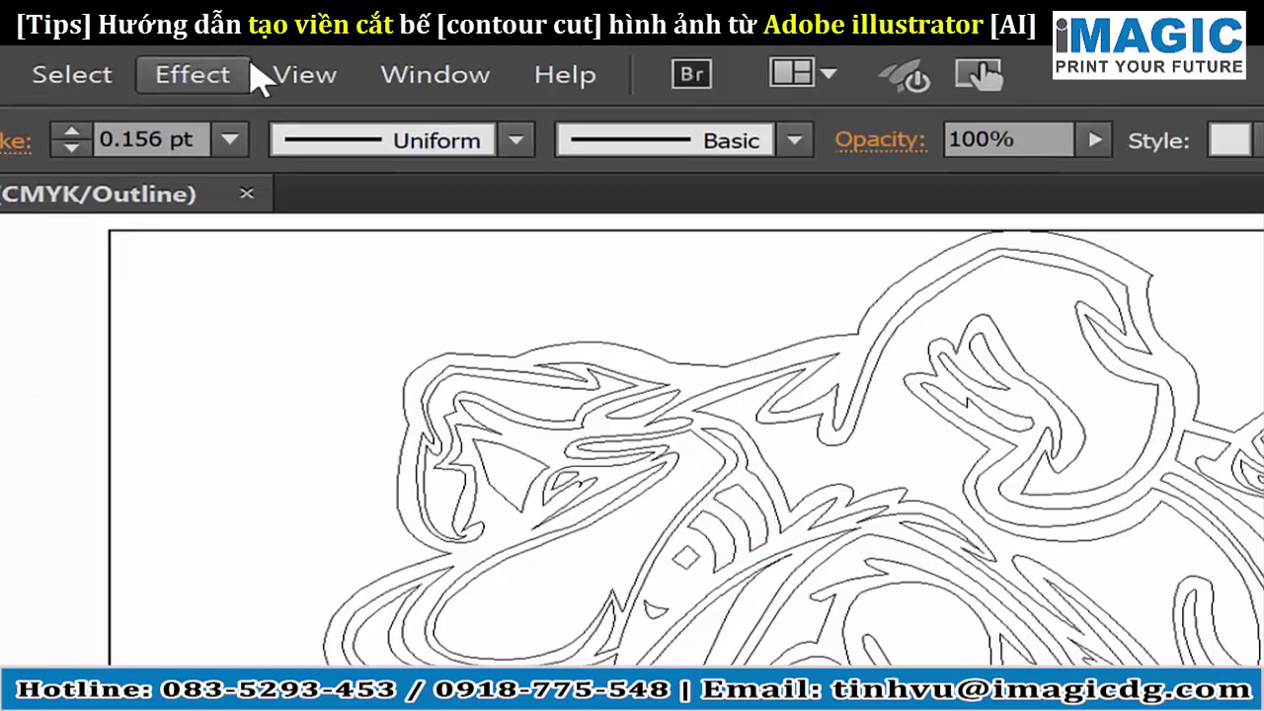
pyautogui.click(296, 76)
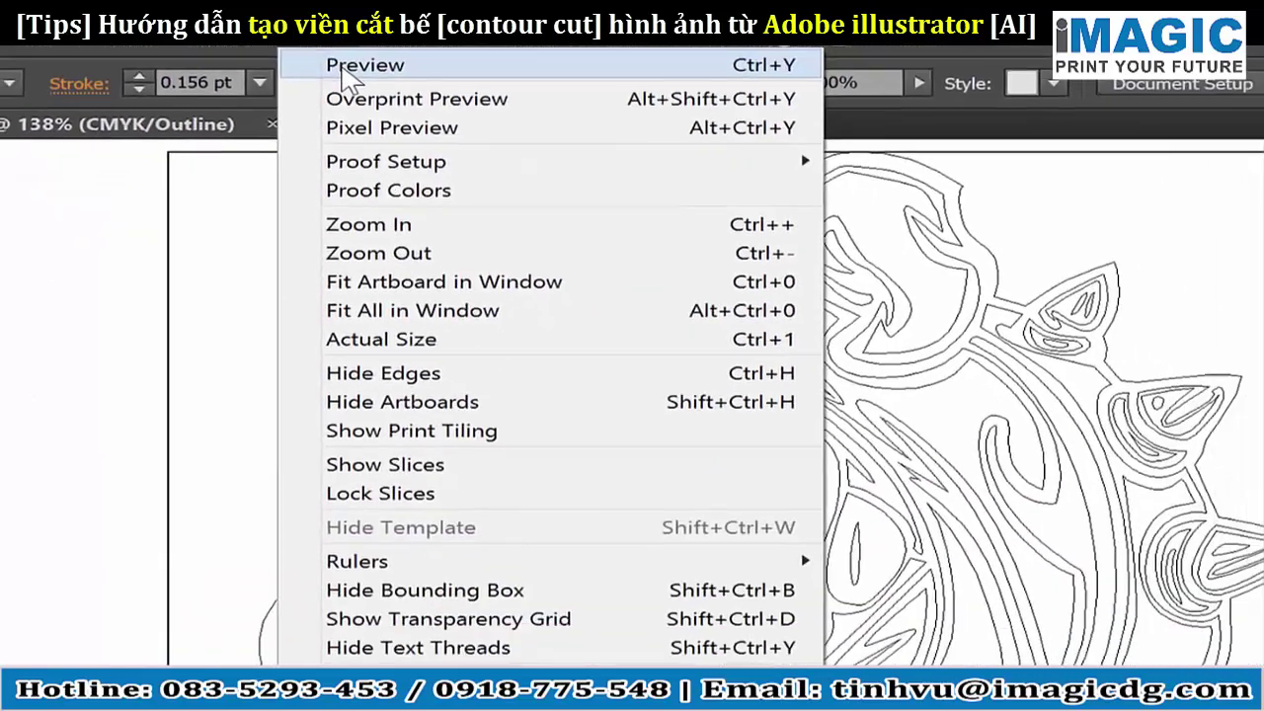
pyautogui.click(342, 71)
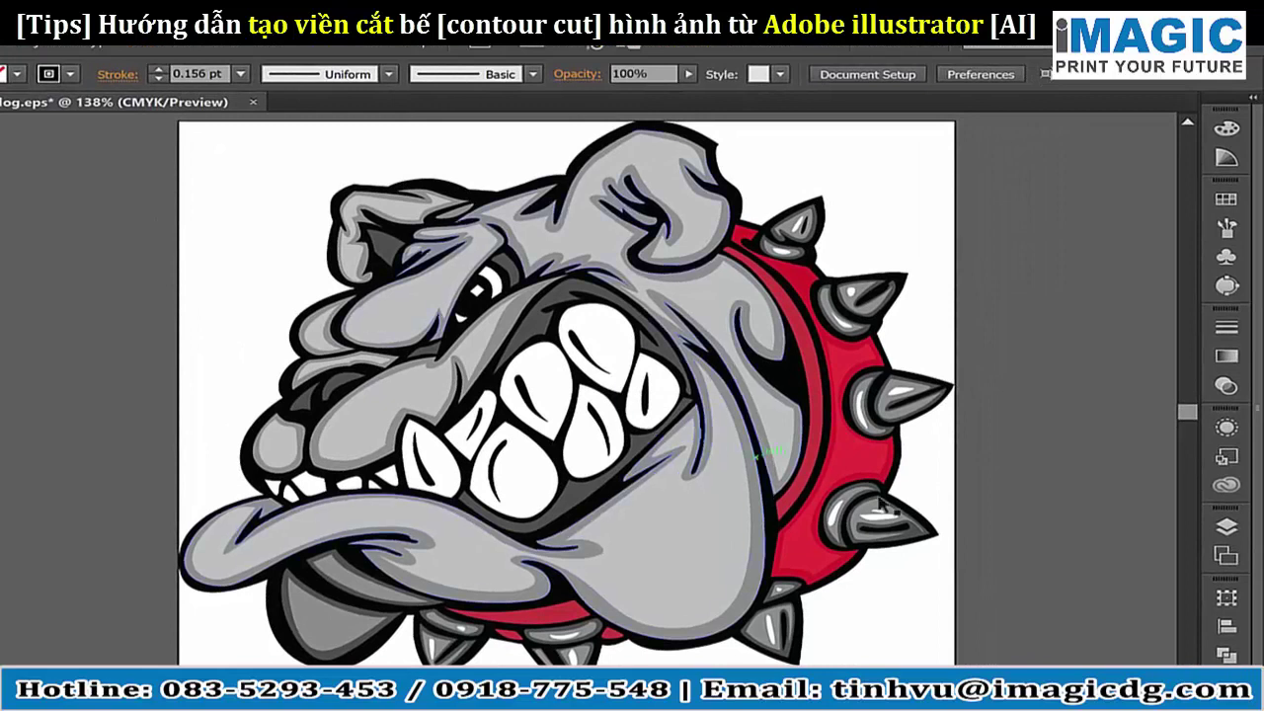
# In the Layers panel, duplicate Layer 1 to create Layer 1 copy.
pyautogui.click(1225, 528)
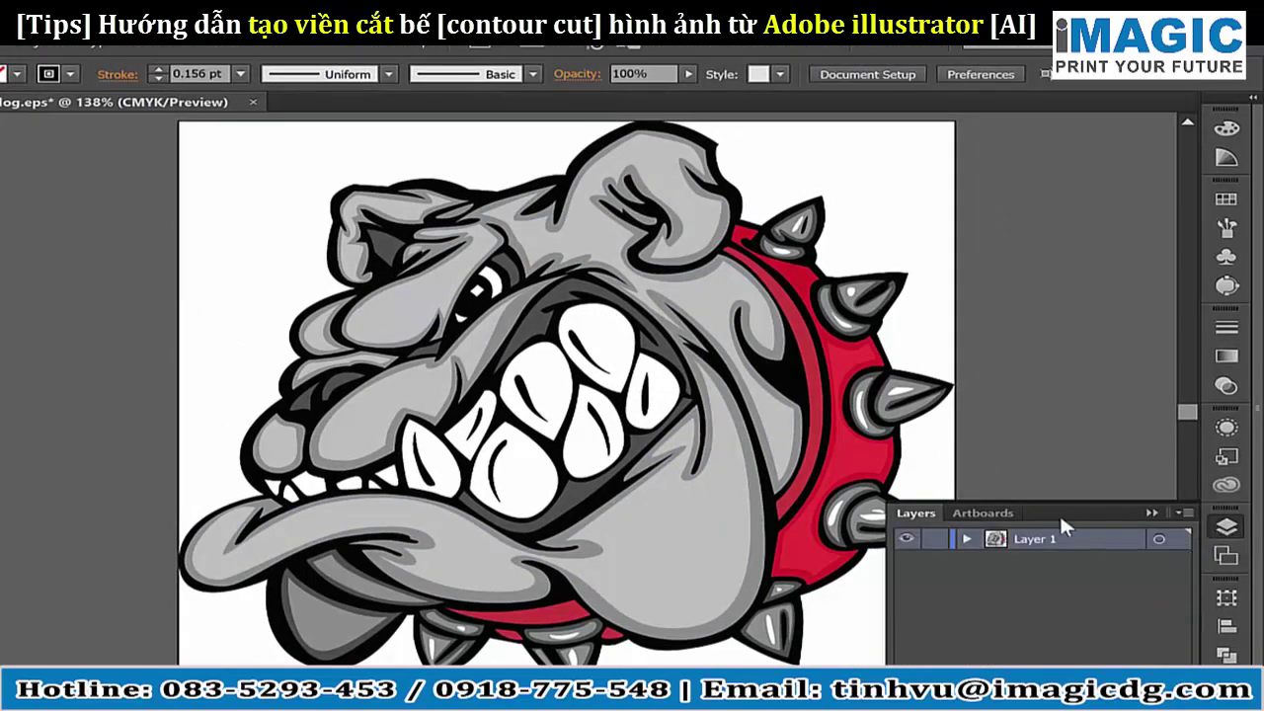
pyautogui.click(371, 43)
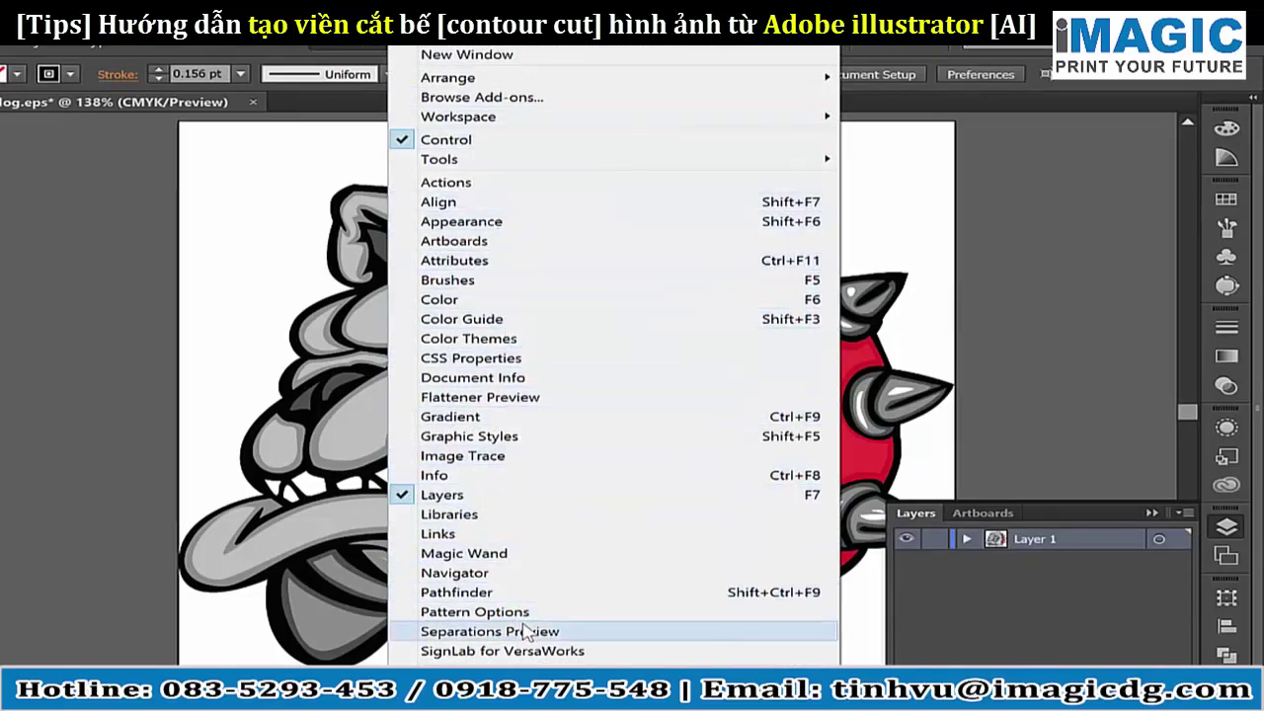
pyautogui.click(1024, 426)
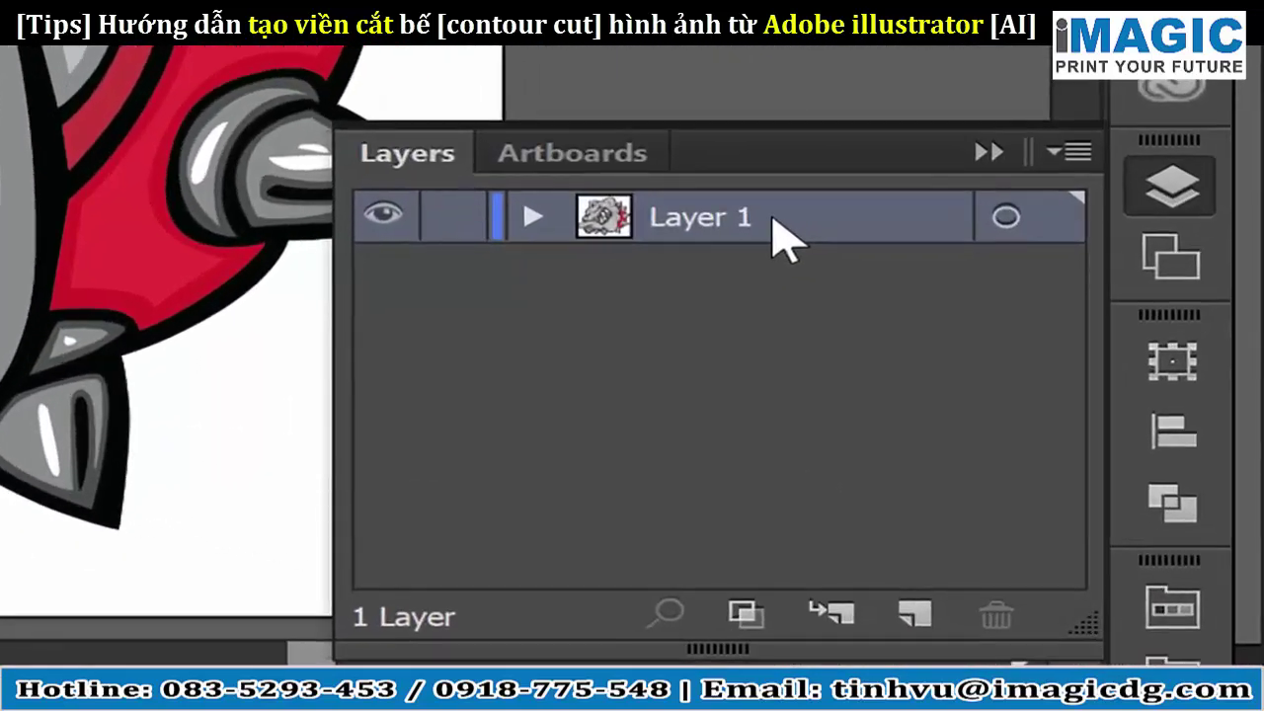
pyautogui.moveTo(772, 219); pyautogui.dragTo(914, 618)
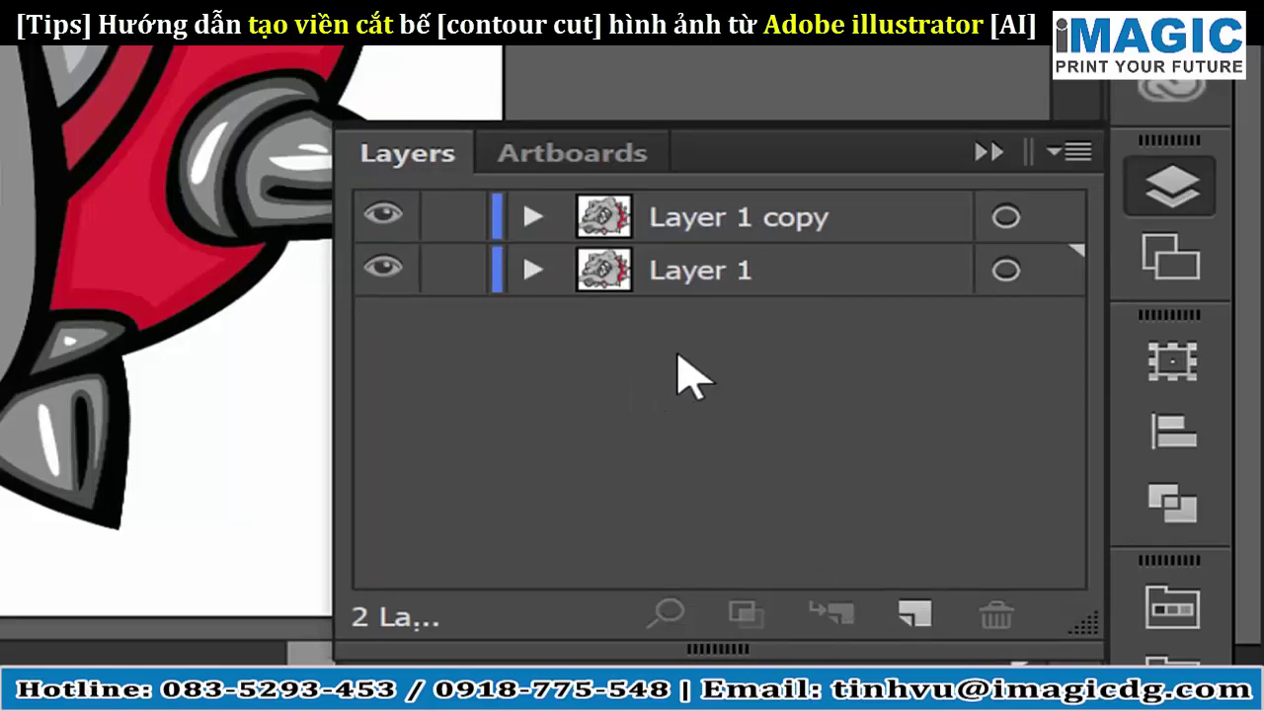
# Rename Layer 1 to 'Artwork'.
pyautogui.doubleClick(731, 268)
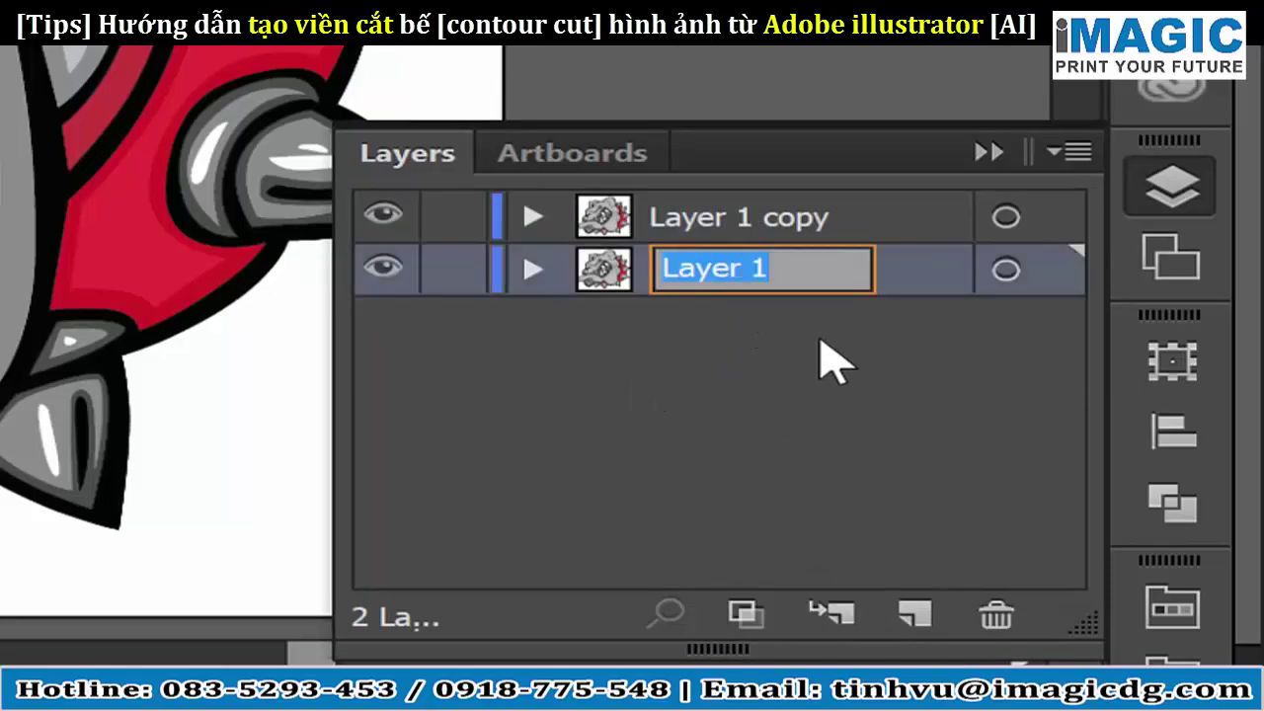
pyautogui.write('Artwork')
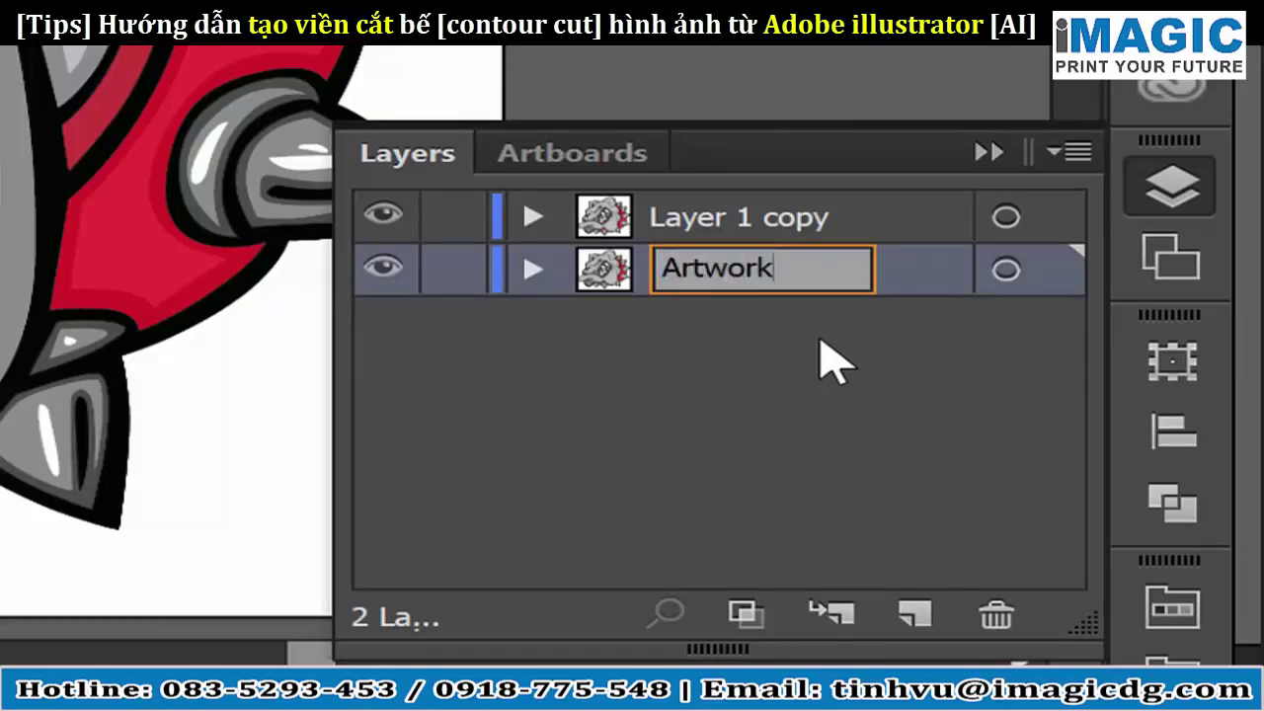
pyautogui.click(790, 435)
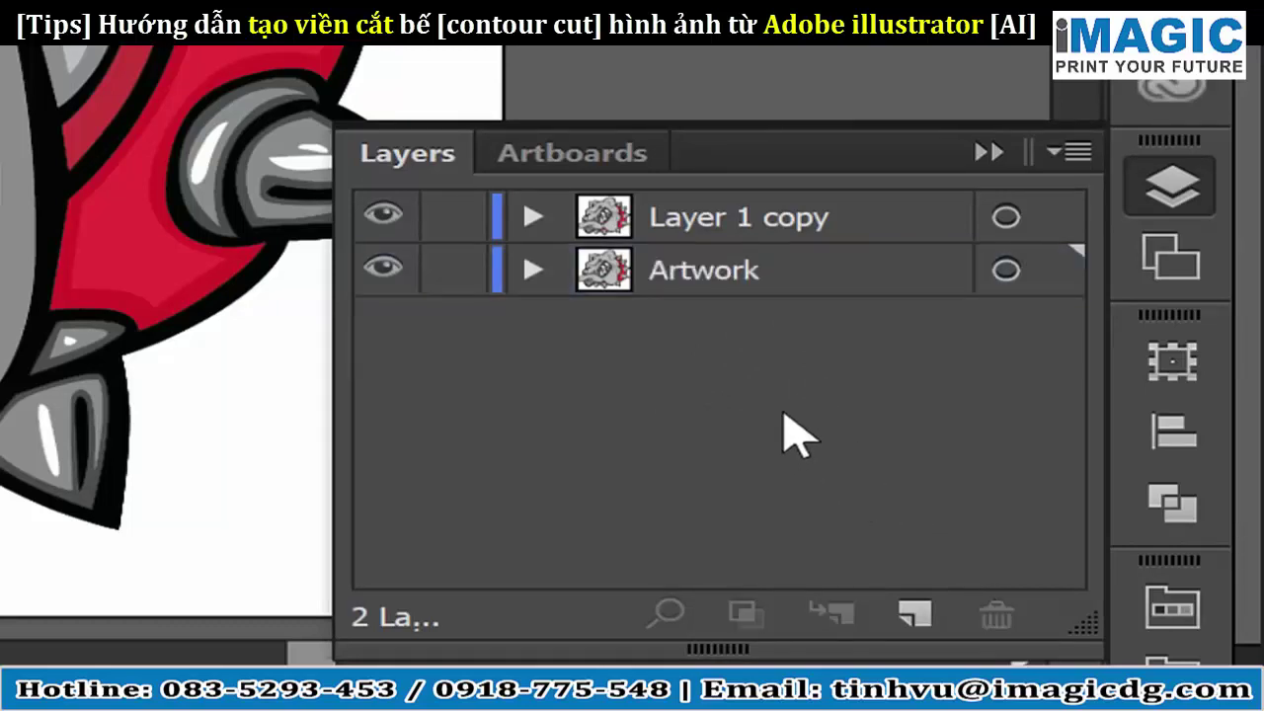
# Rename Layer 1 copy to 'Cutline', then lock and hide the Artwork layer.
pyautogui.doubleClick(795, 219)
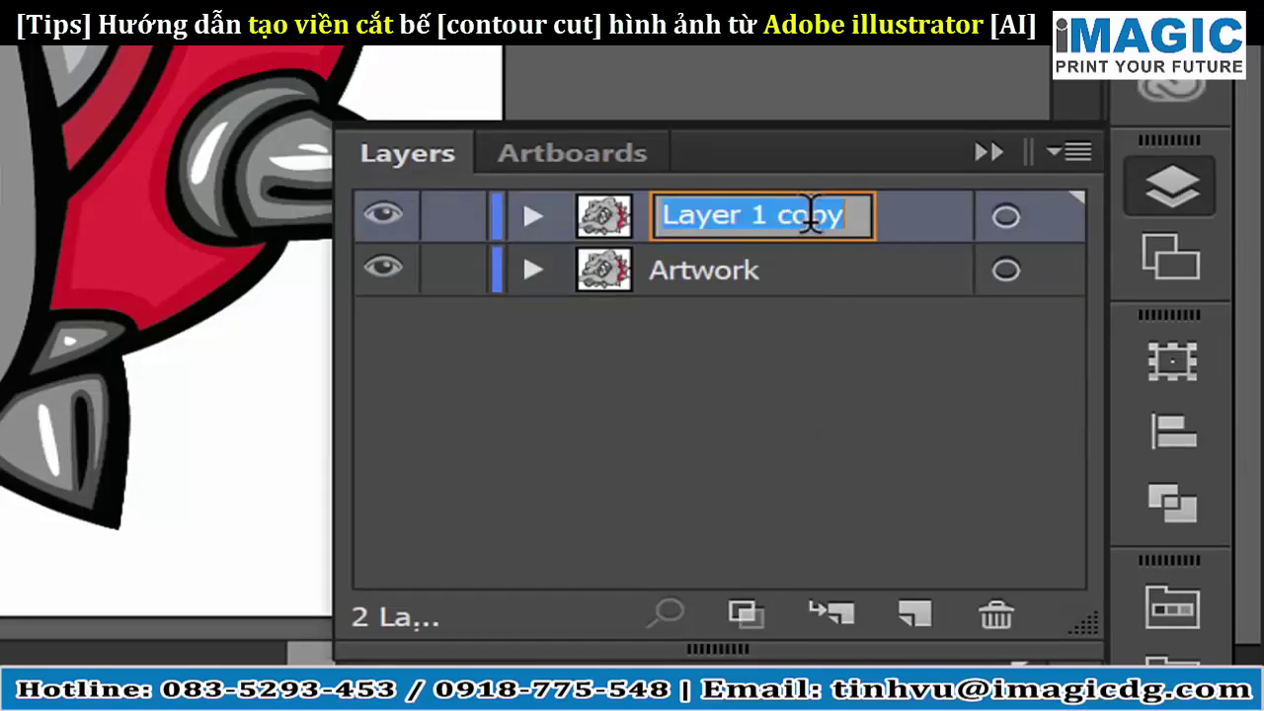
pyautogui.write('Cutli')
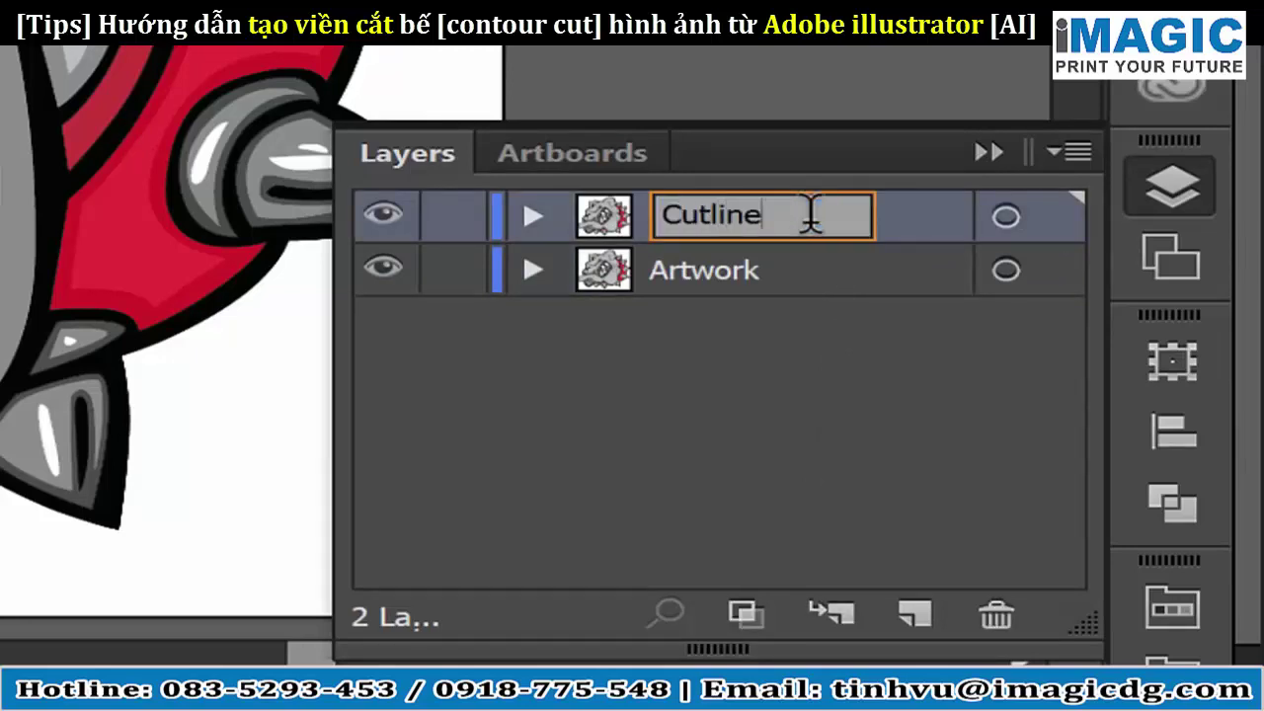
pyautogui.write('ne')
pyautogui.click(619, 442)
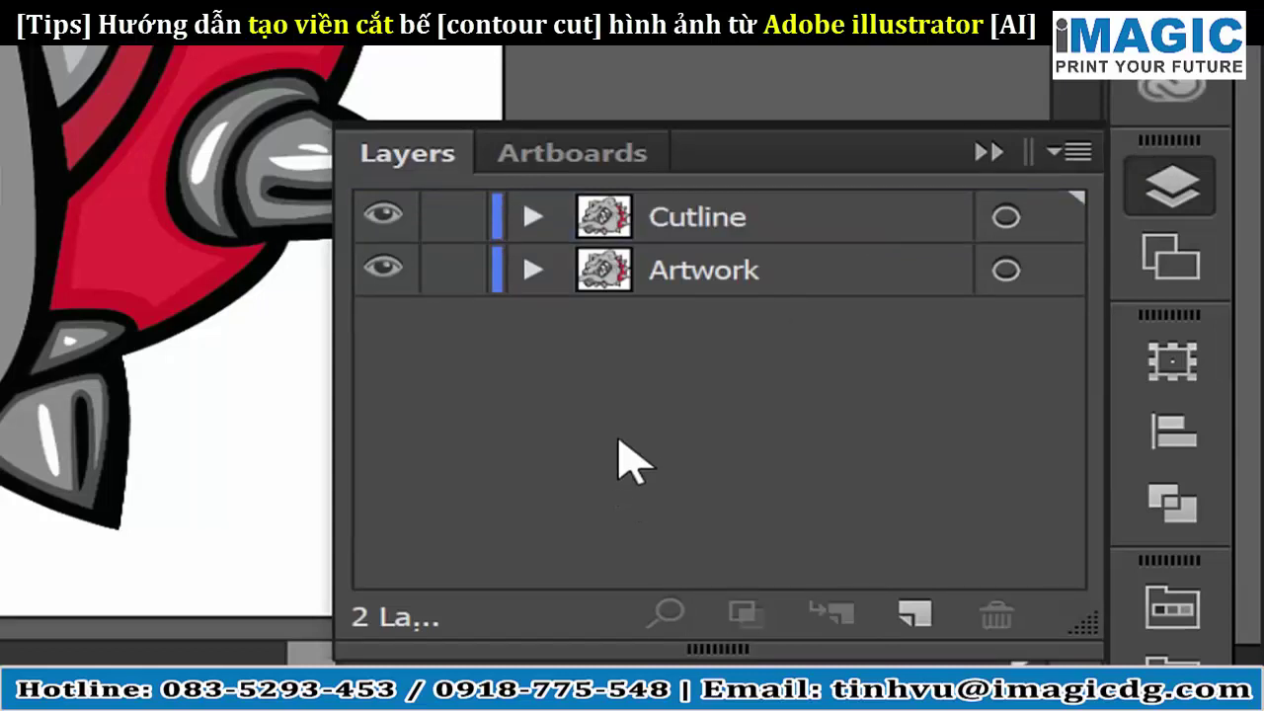
pyautogui.click(446, 270)
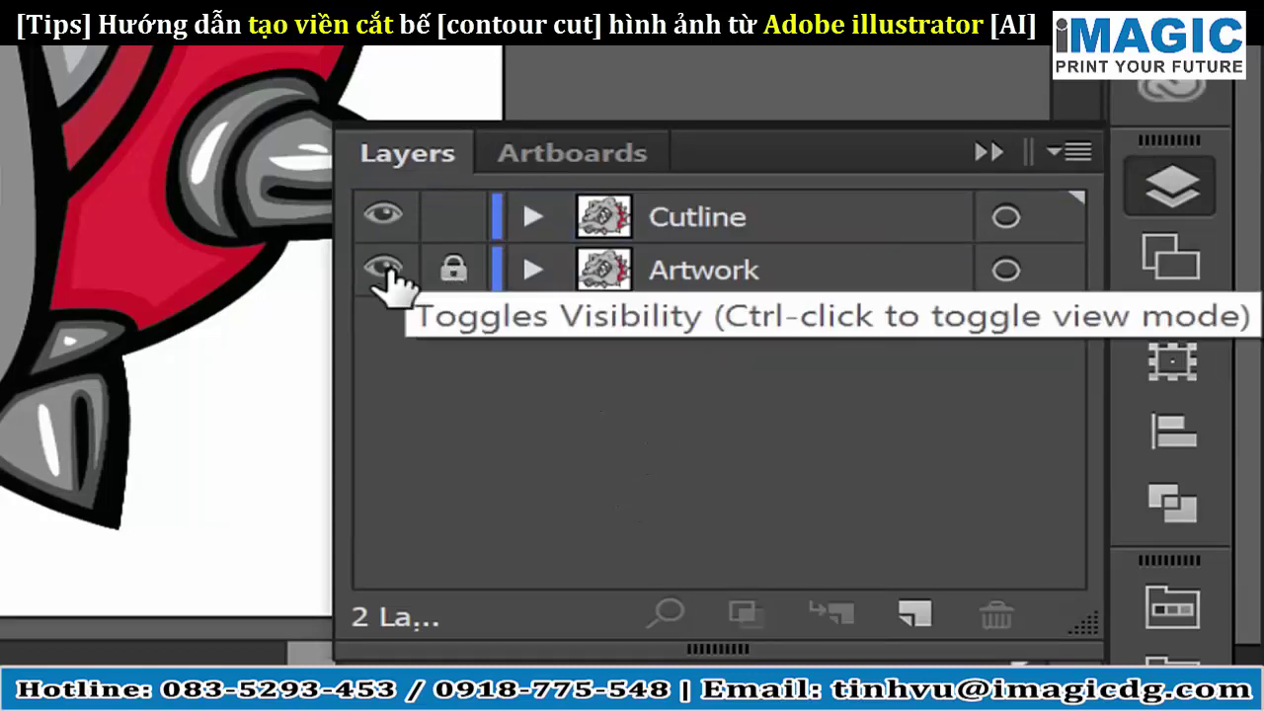
pyautogui.click(384, 268)
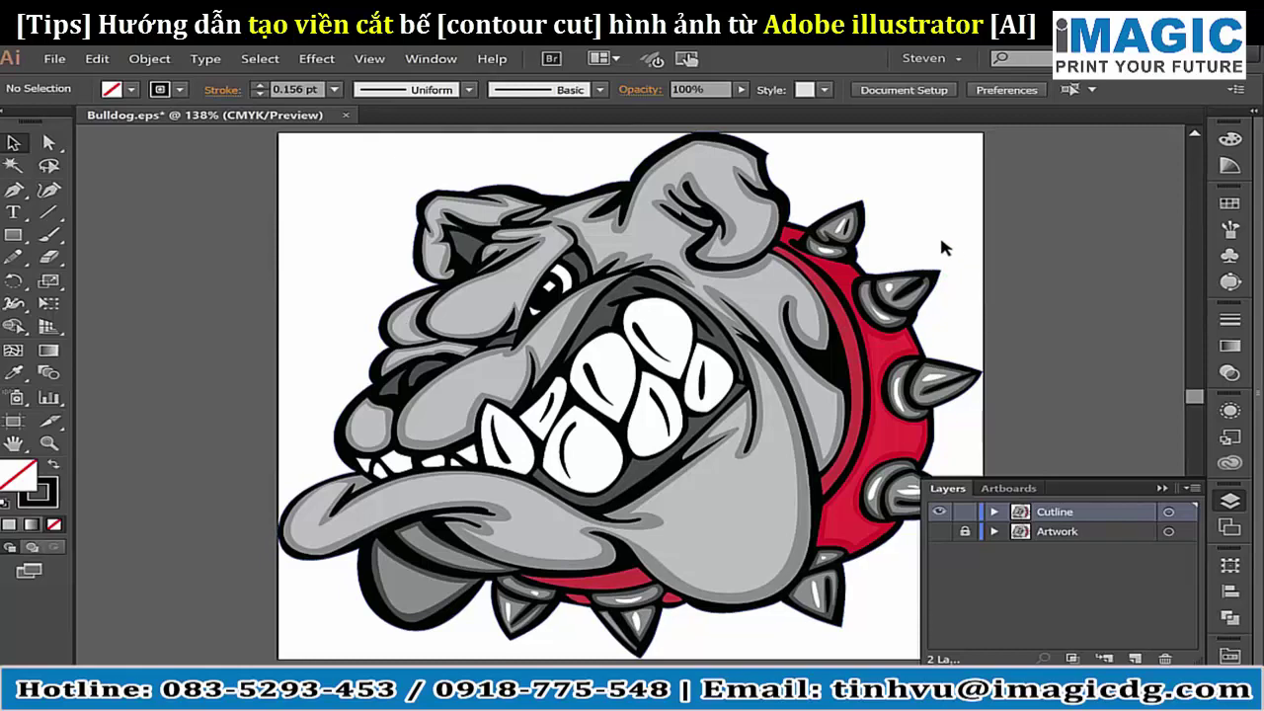
# Select all the bulldog artwork and Expand its Fill and Stroke into plain paths.
pyautogui.click(265, 61)
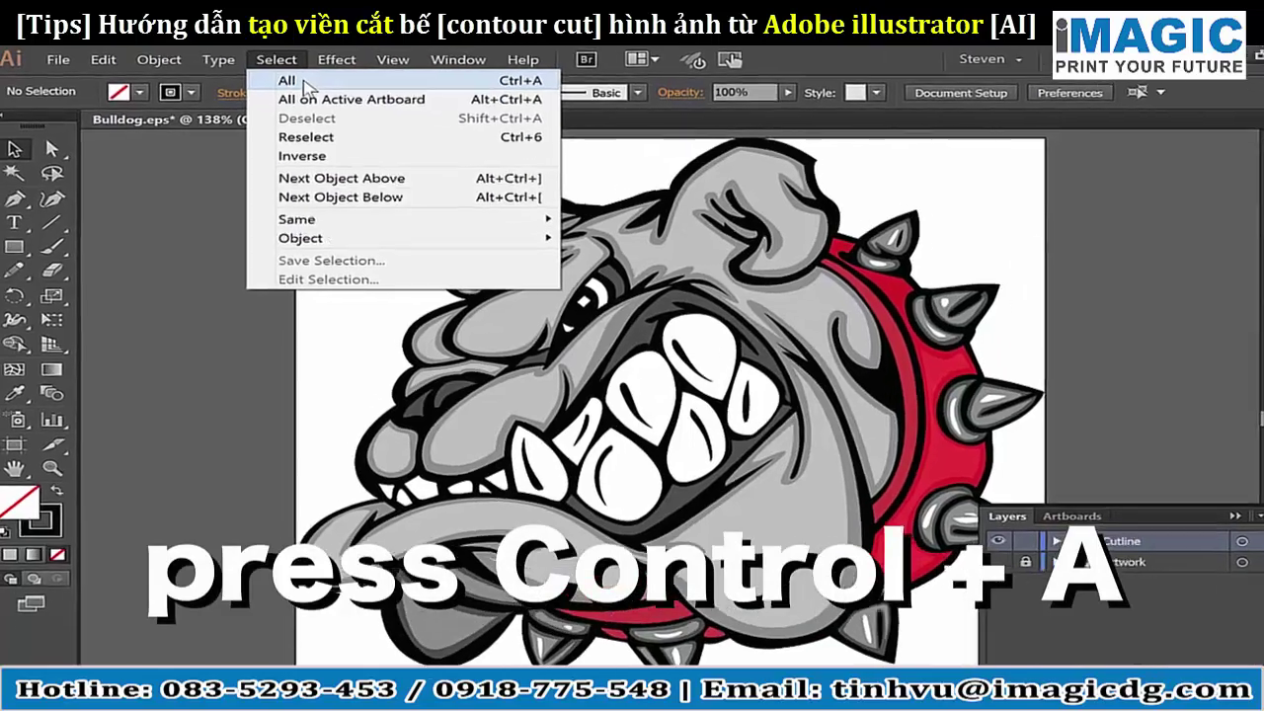
pyautogui.click(284, 83)
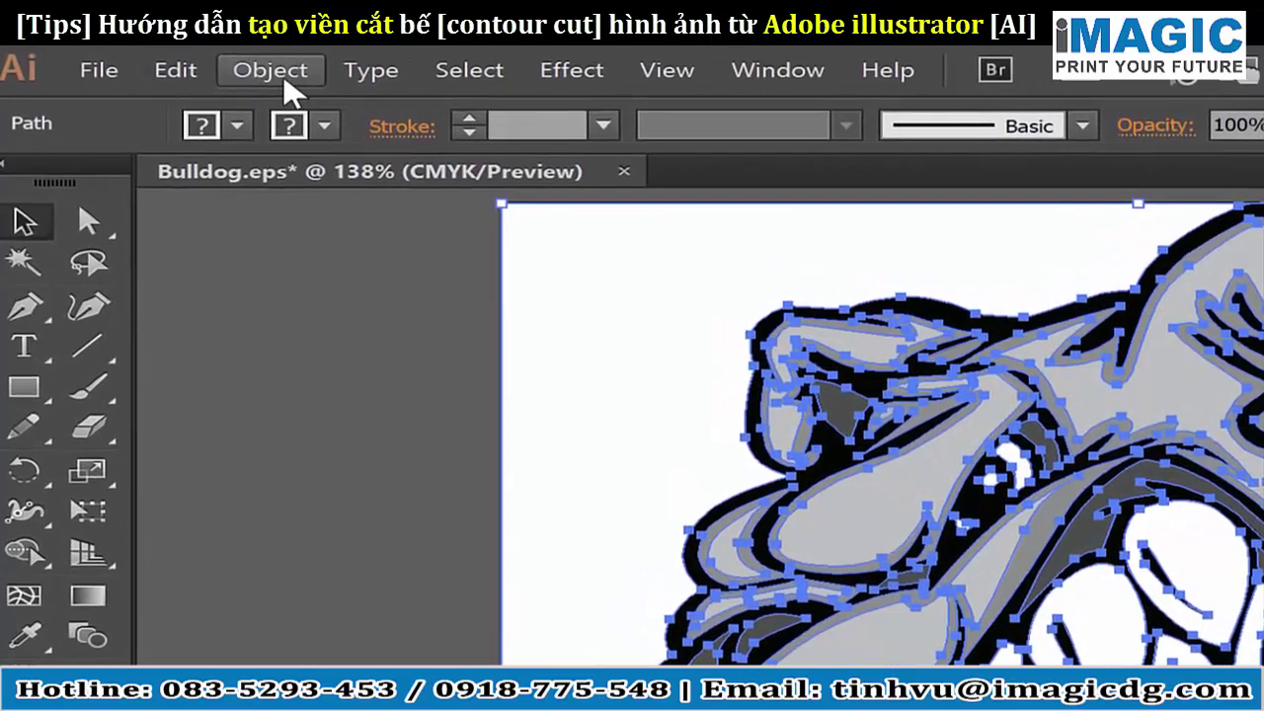
pyautogui.click(281, 77)
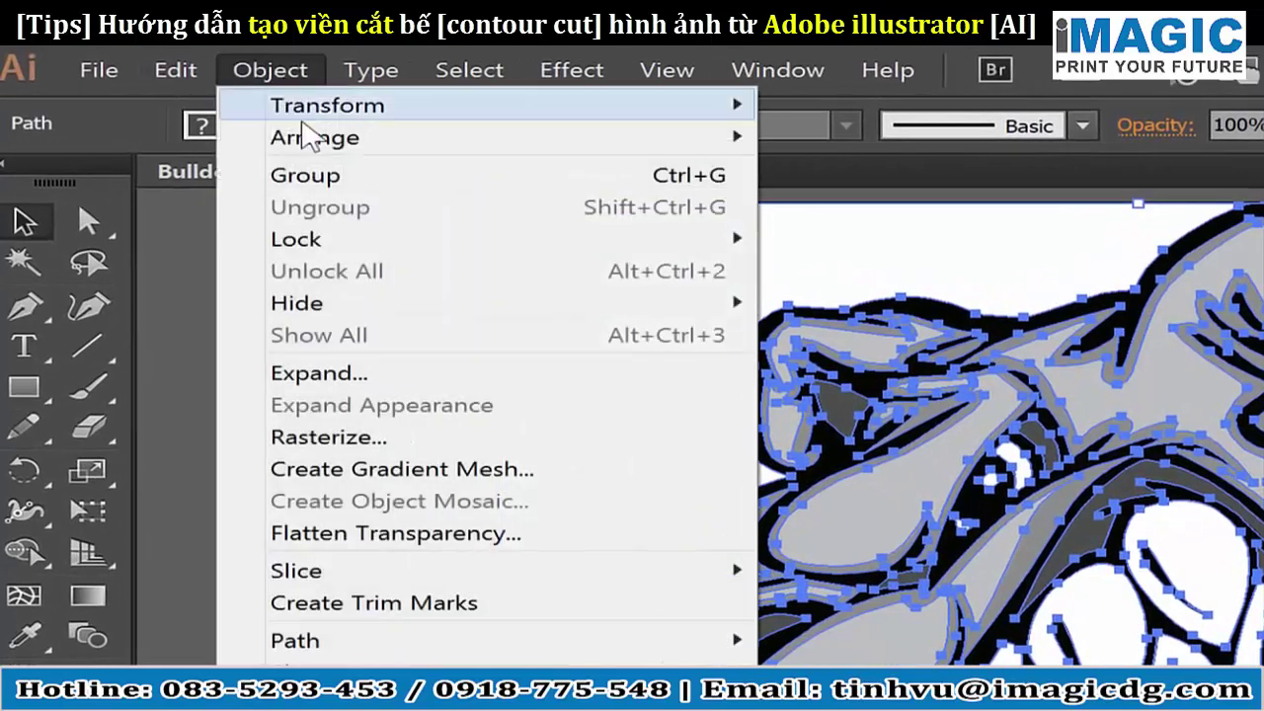
pyautogui.click(365, 373)
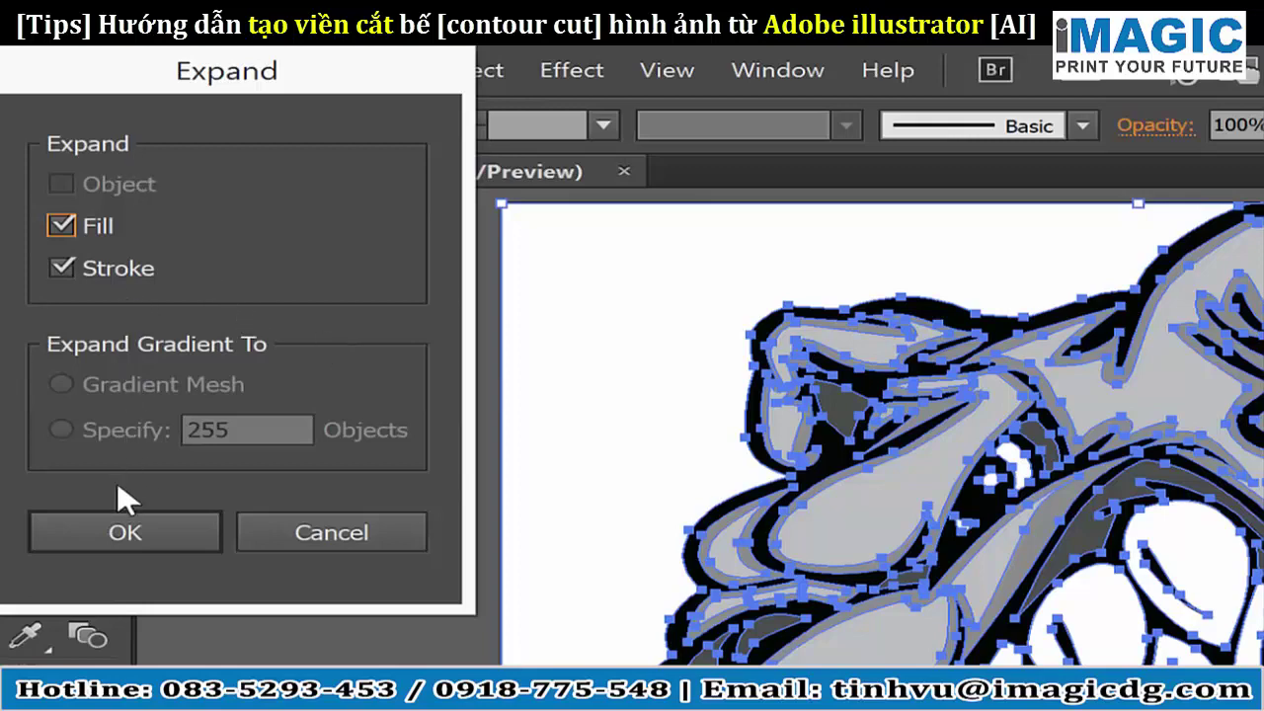
pyautogui.click(105, 520)
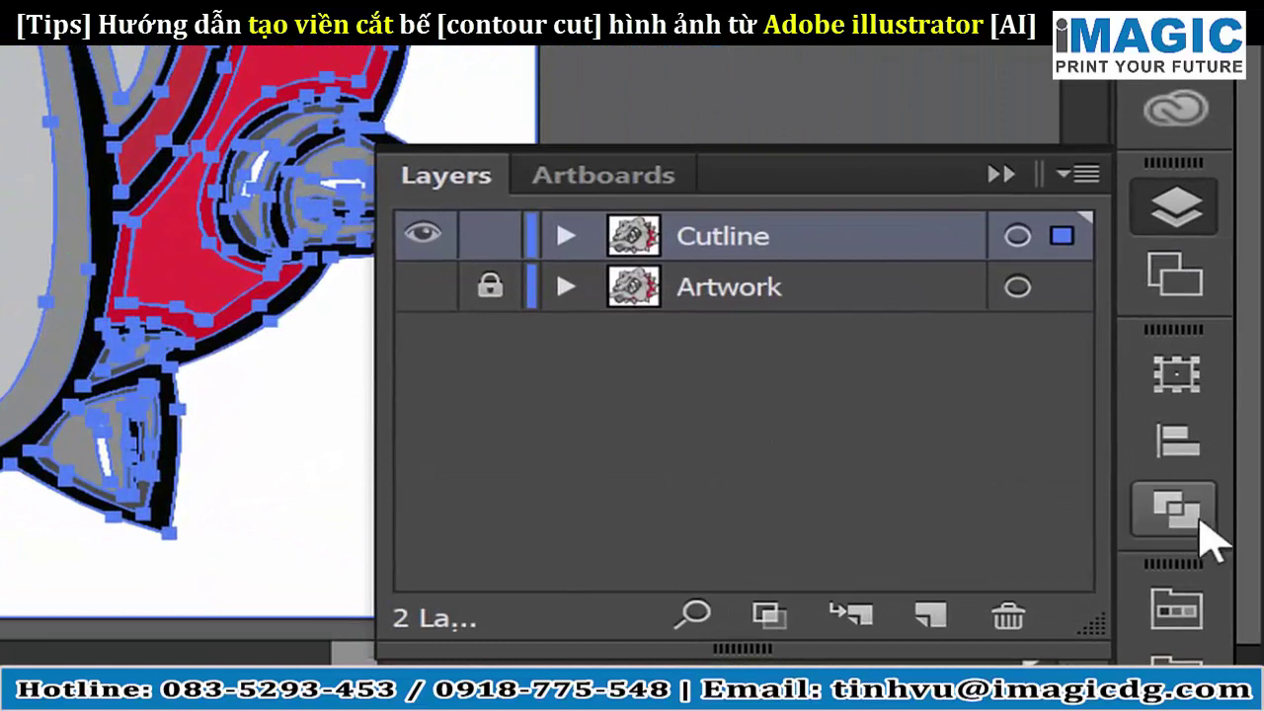
# Unite the artwork with Pathfinder, then swap to no fill and a white stroke.
pyautogui.click(1187, 509)
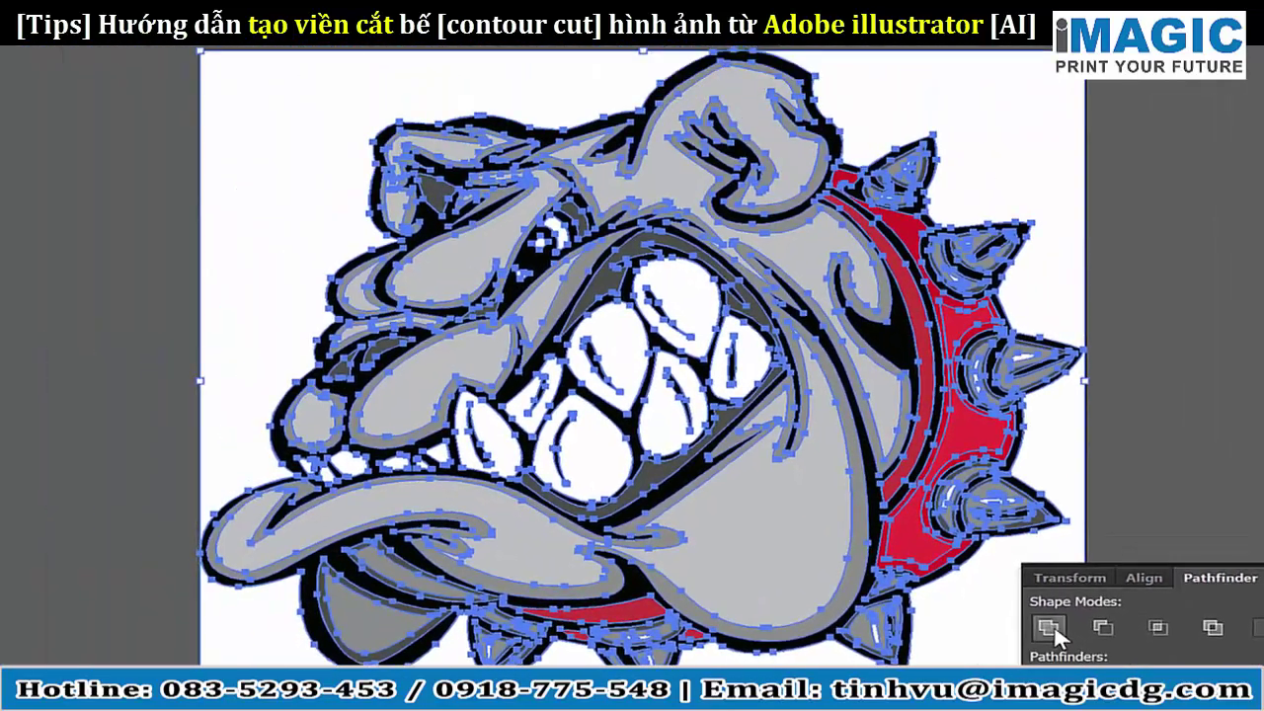
pyautogui.click(472, 449)
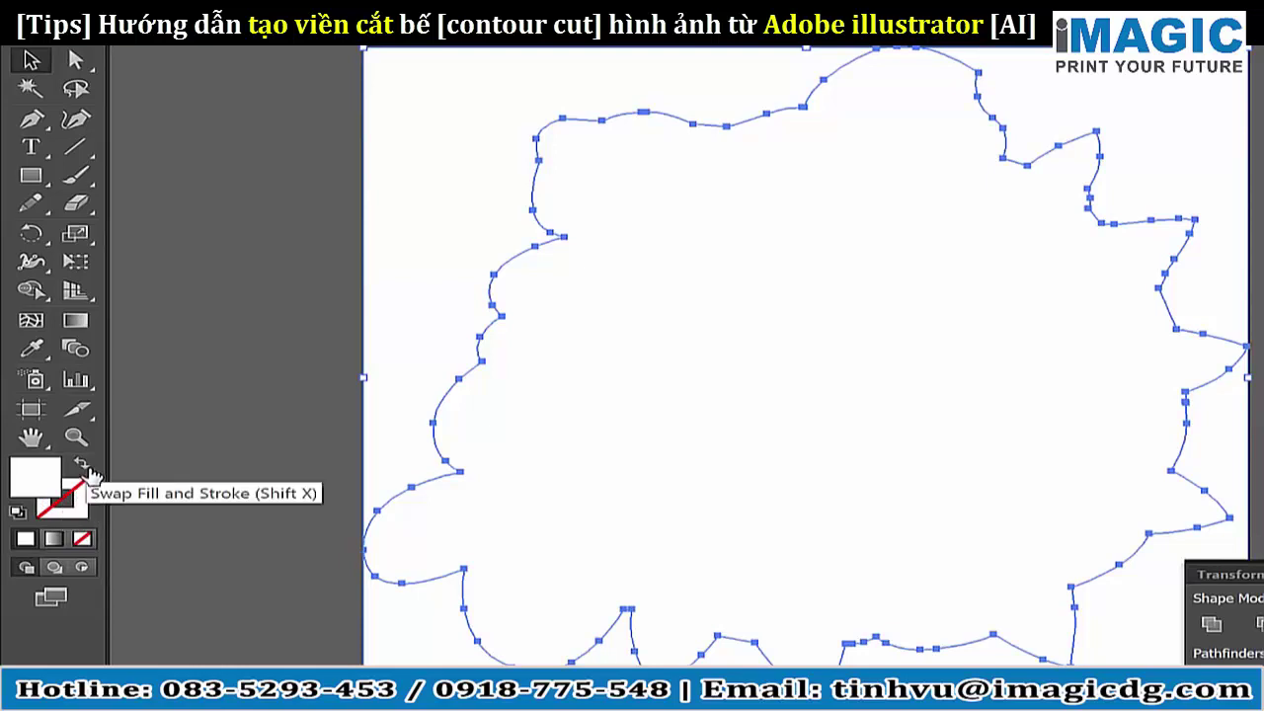
pyautogui.click(85, 470)
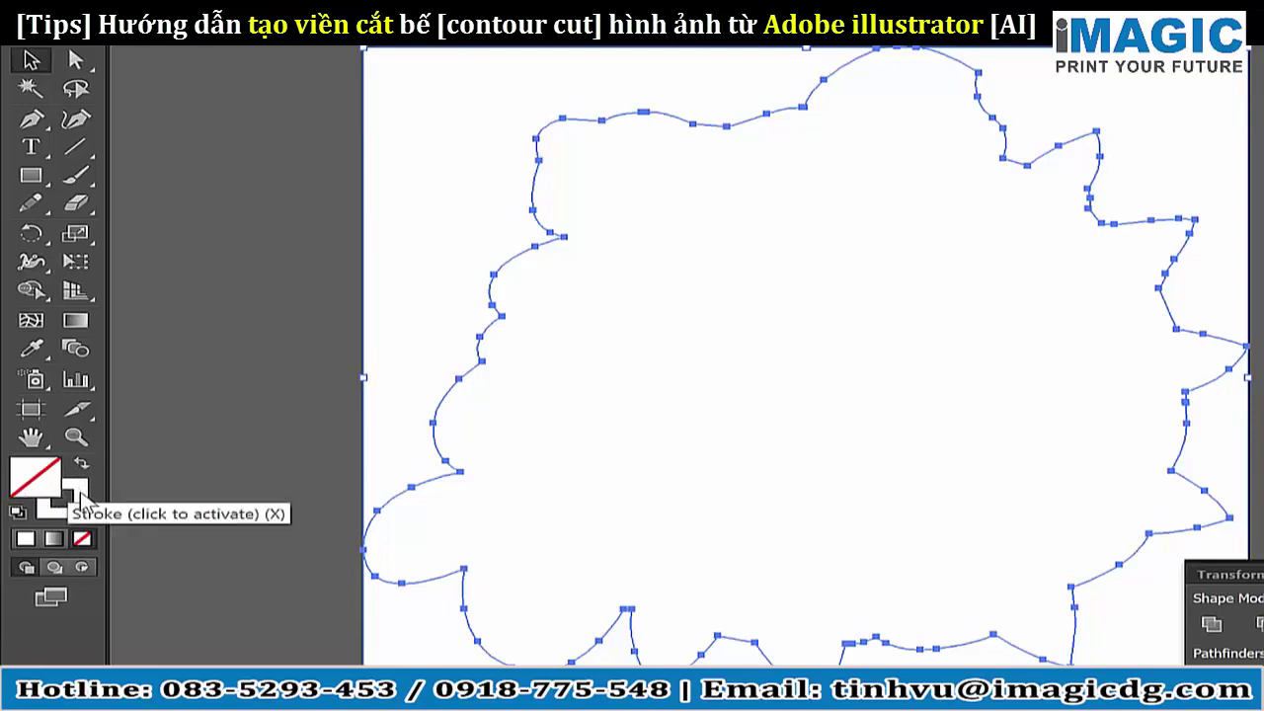
pyautogui.click(79, 500)
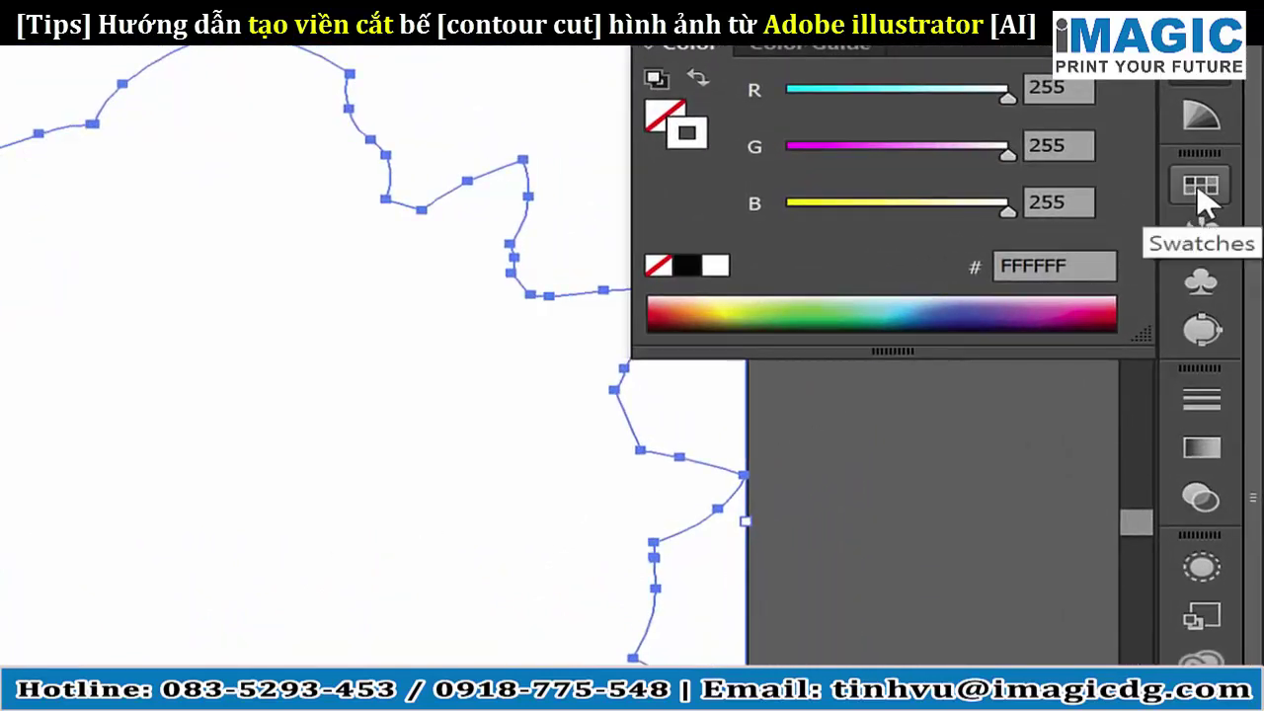
# Load the Roland VersaWorks swatch library and apply CutContour to the outline's stroke.
pyautogui.click(1201, 197)
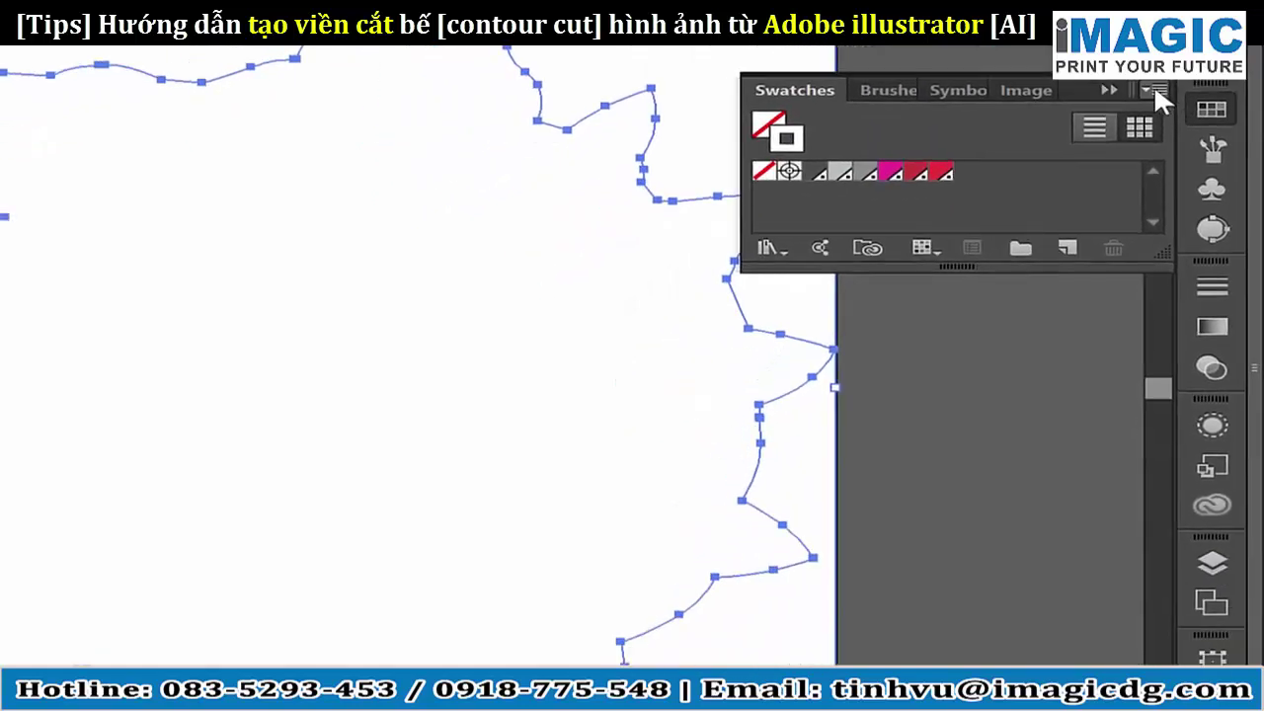
pyautogui.click(1143, 141)
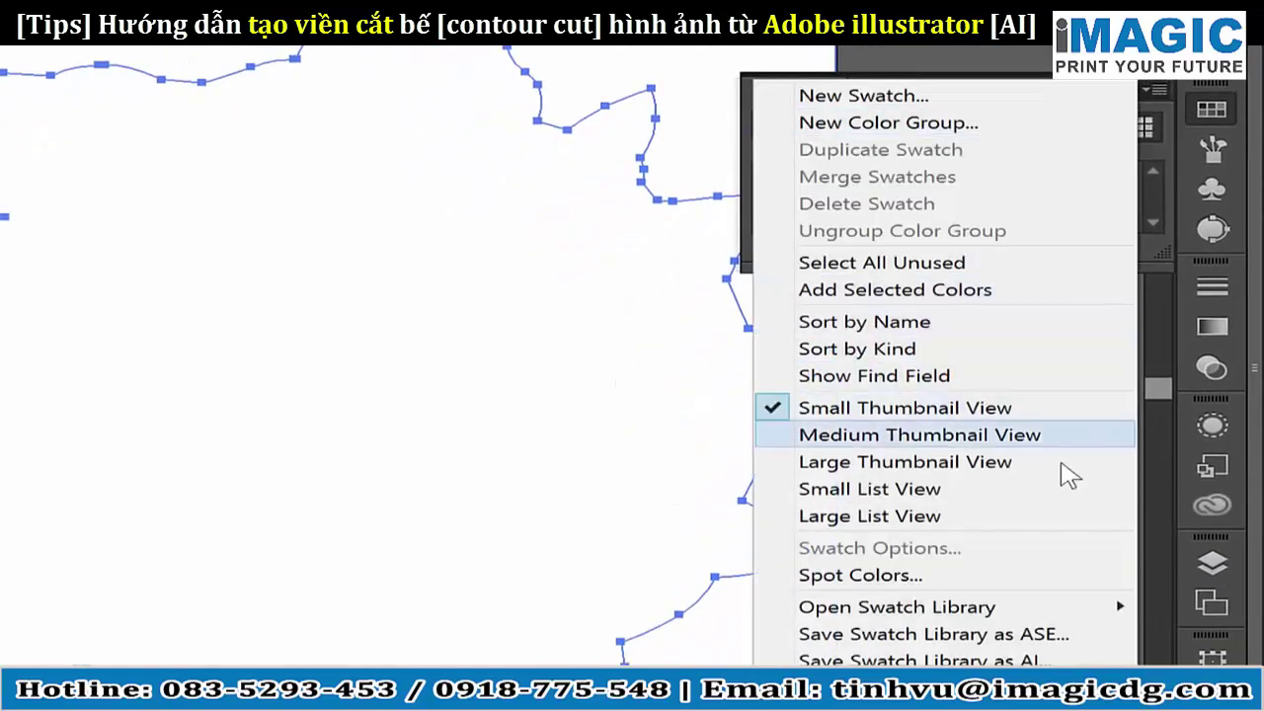
pyautogui.moveTo(1042, 614)
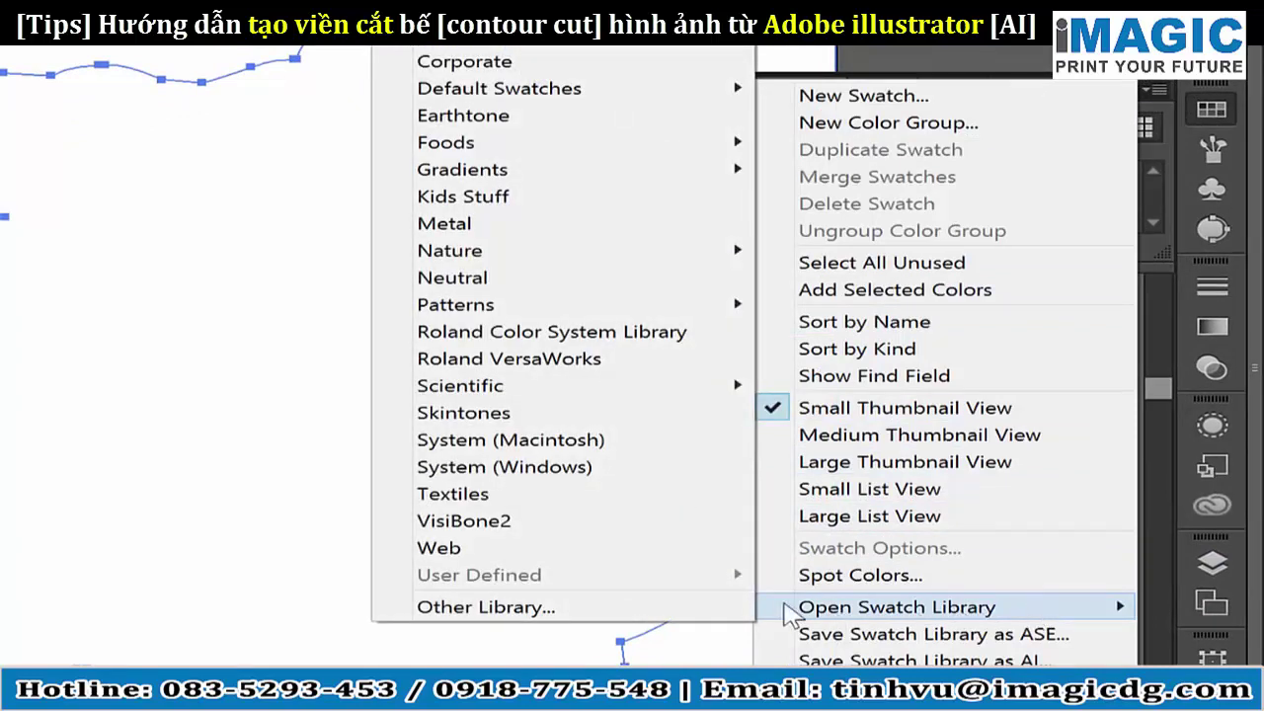
pyautogui.click(567, 359)
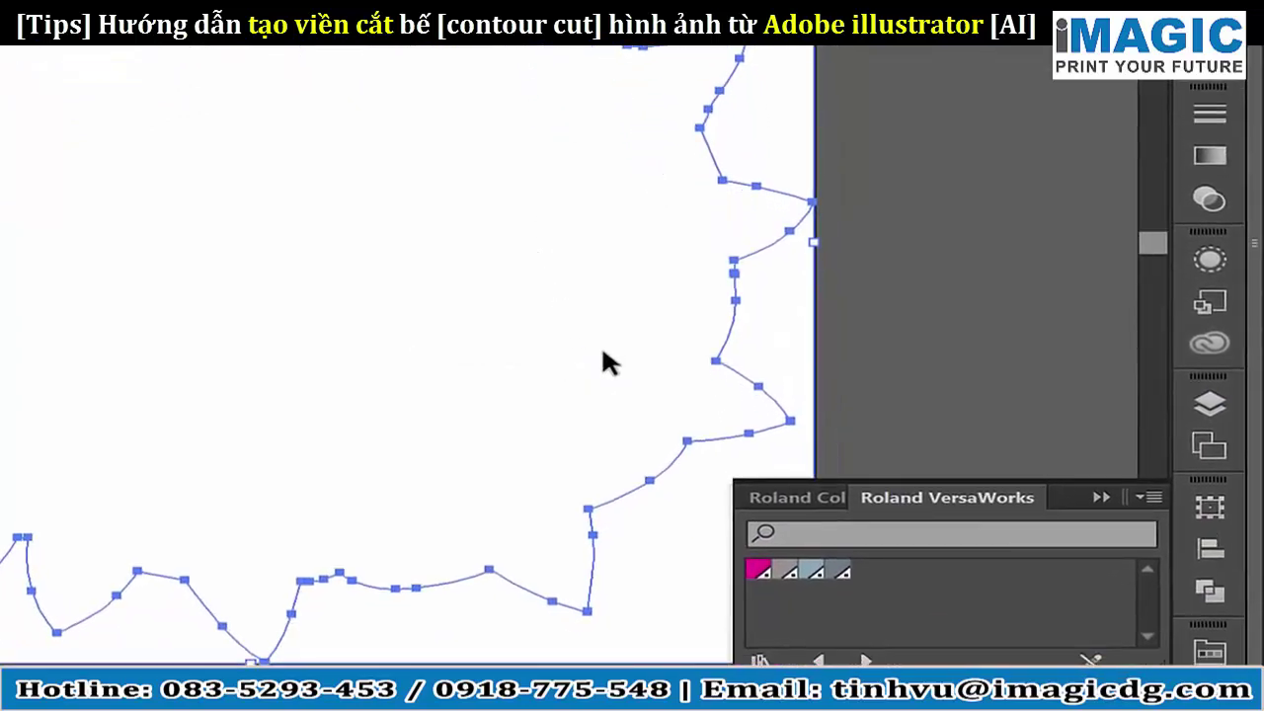
pyautogui.click(756, 572)
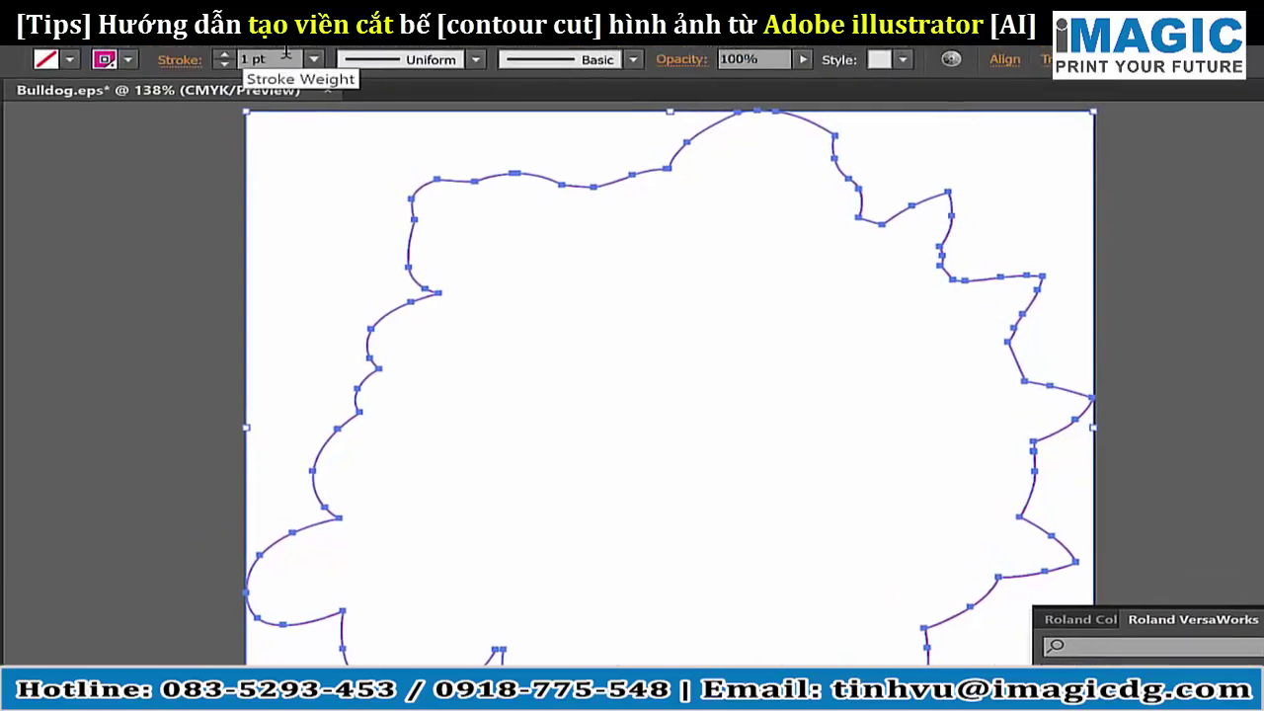
# Set the CutContour stroke weight to 0.5 pt, verify it in the Stroke panel, and deselect.
pyautogui.click(353, 119)
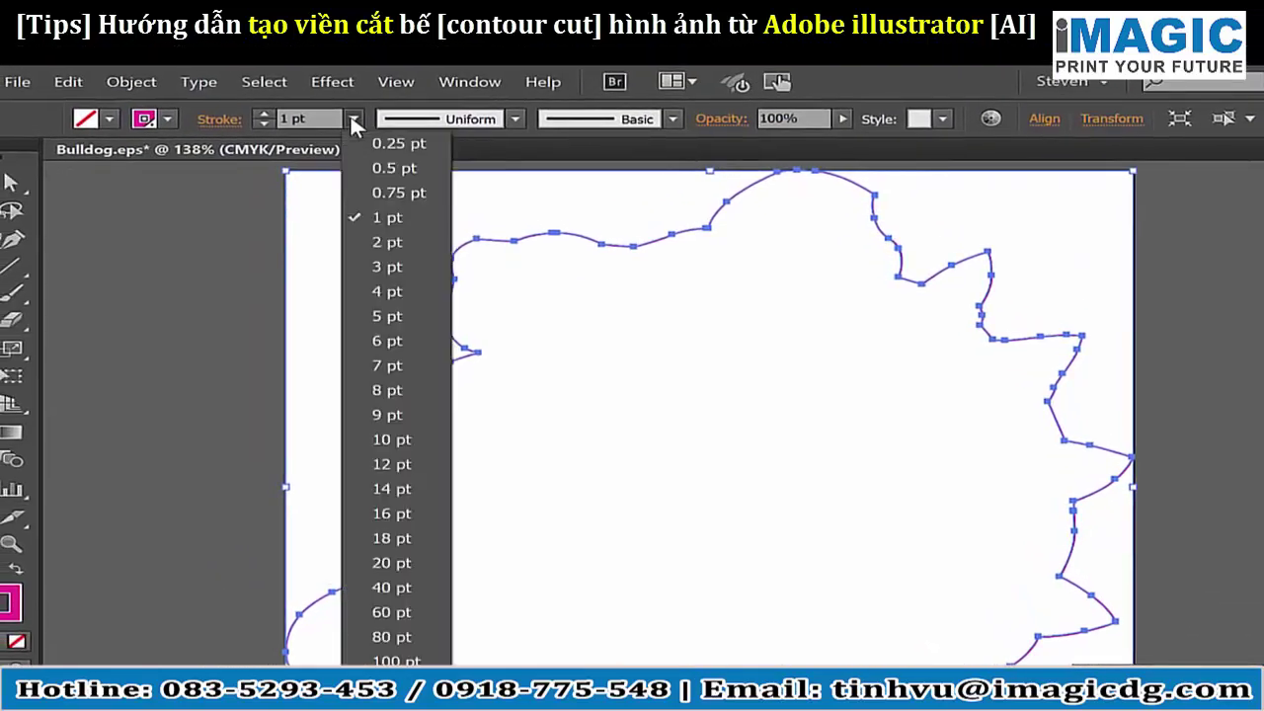
pyautogui.click(389, 168)
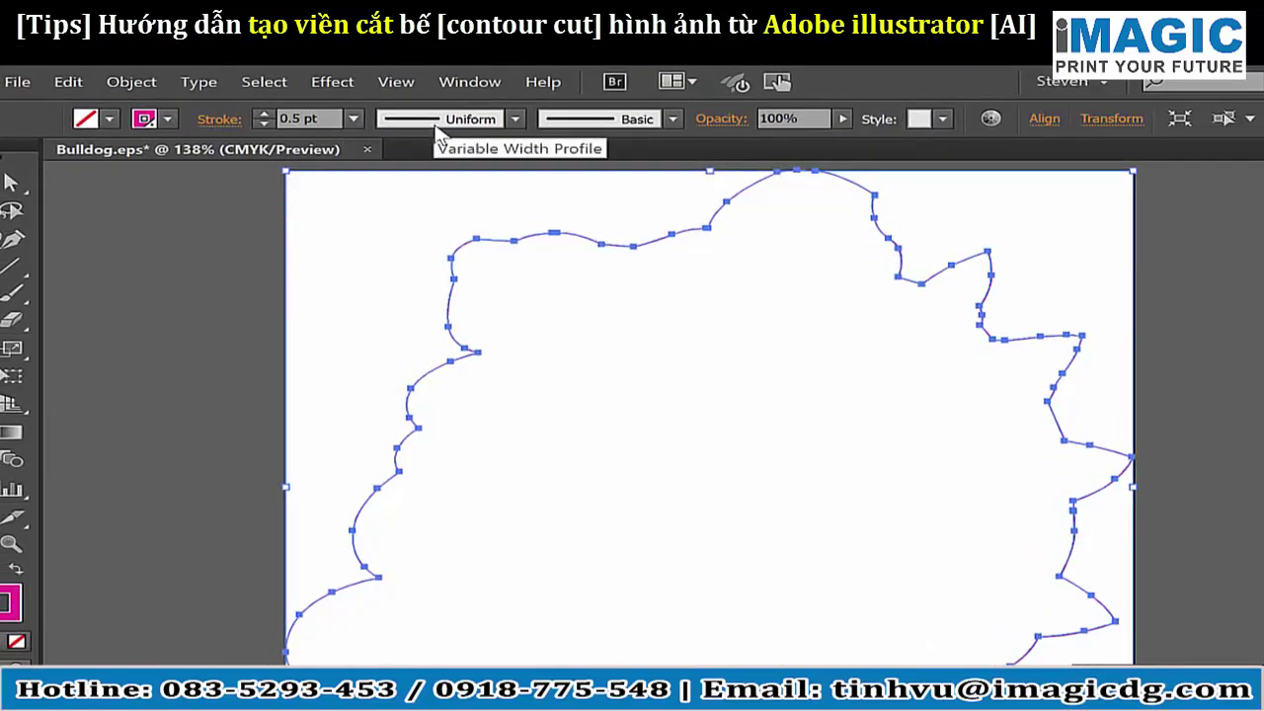
pyautogui.click(219, 123)
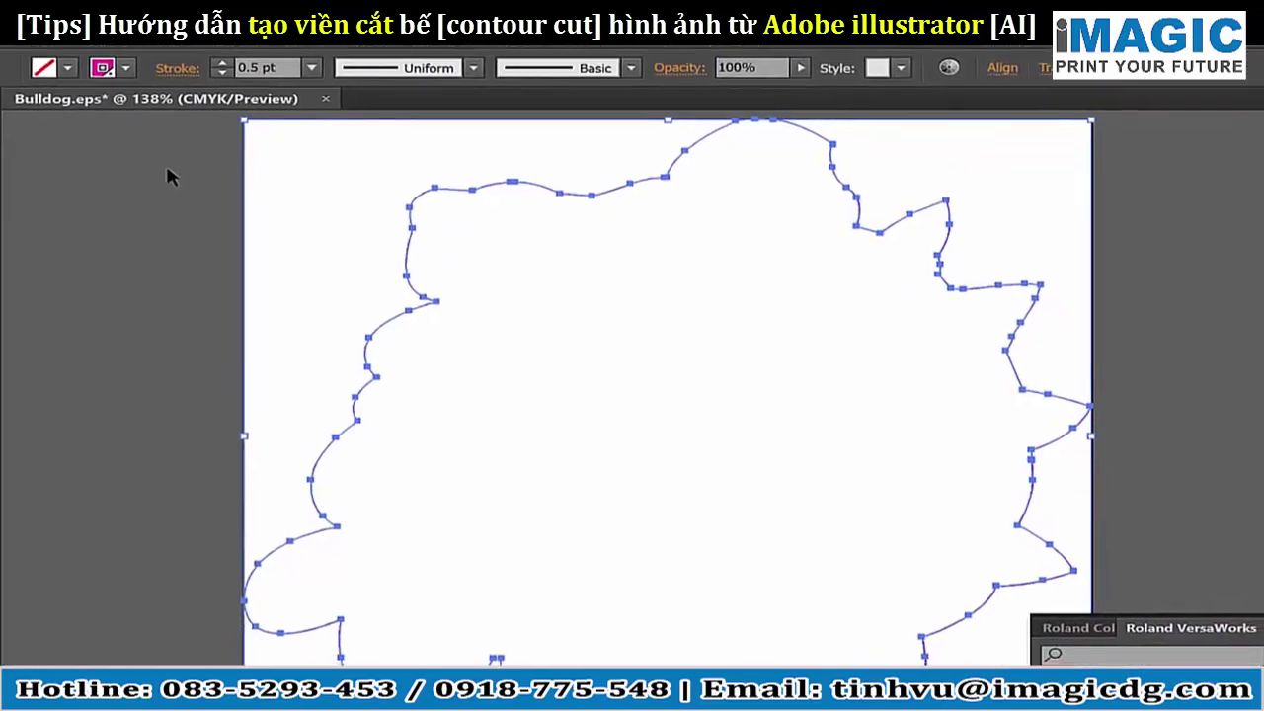
pyautogui.click(165, 176)
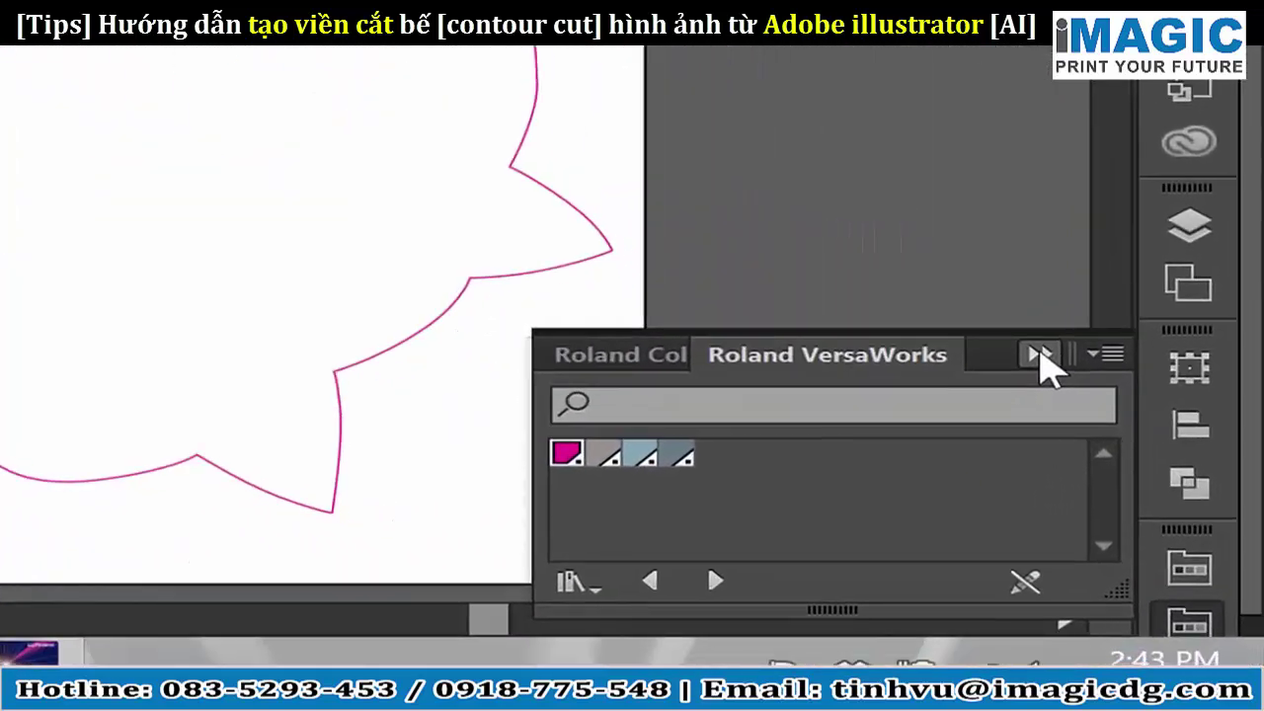
# Collapse the VersaWorks swatches and make the Artwork layer visible and unlocked.
pyautogui.click(1039, 355)
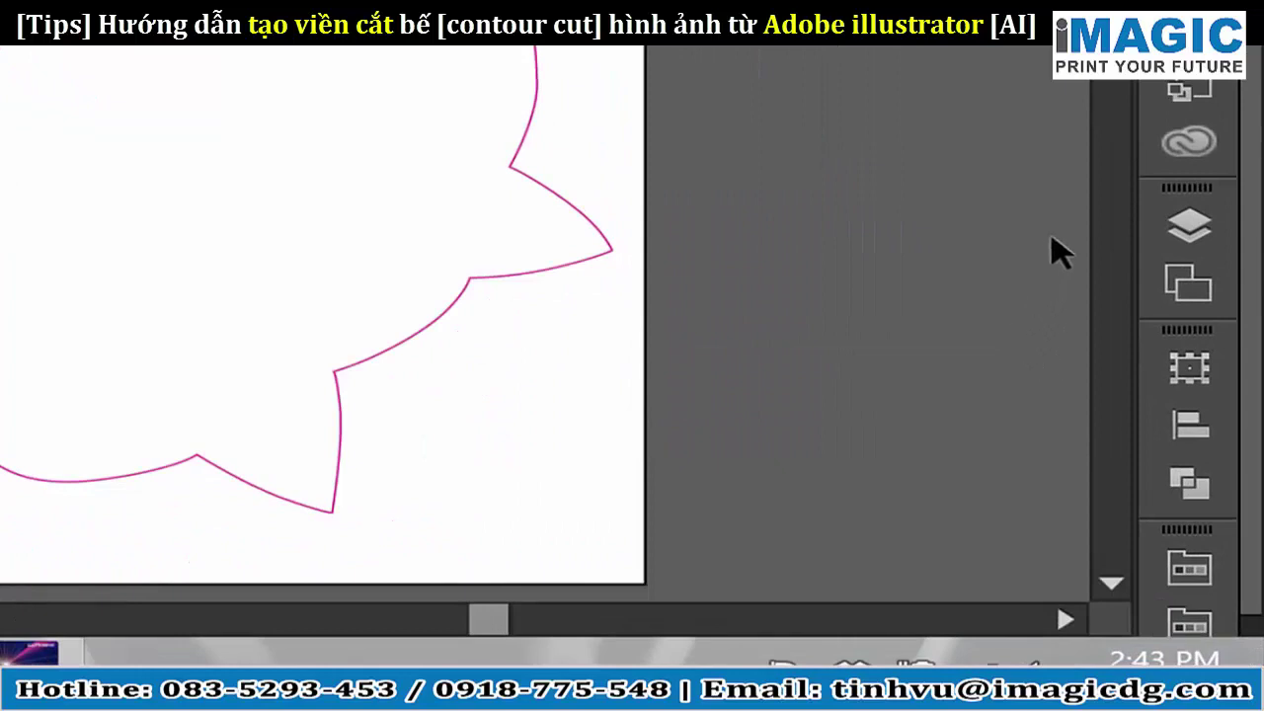
pyautogui.click(1189, 229)
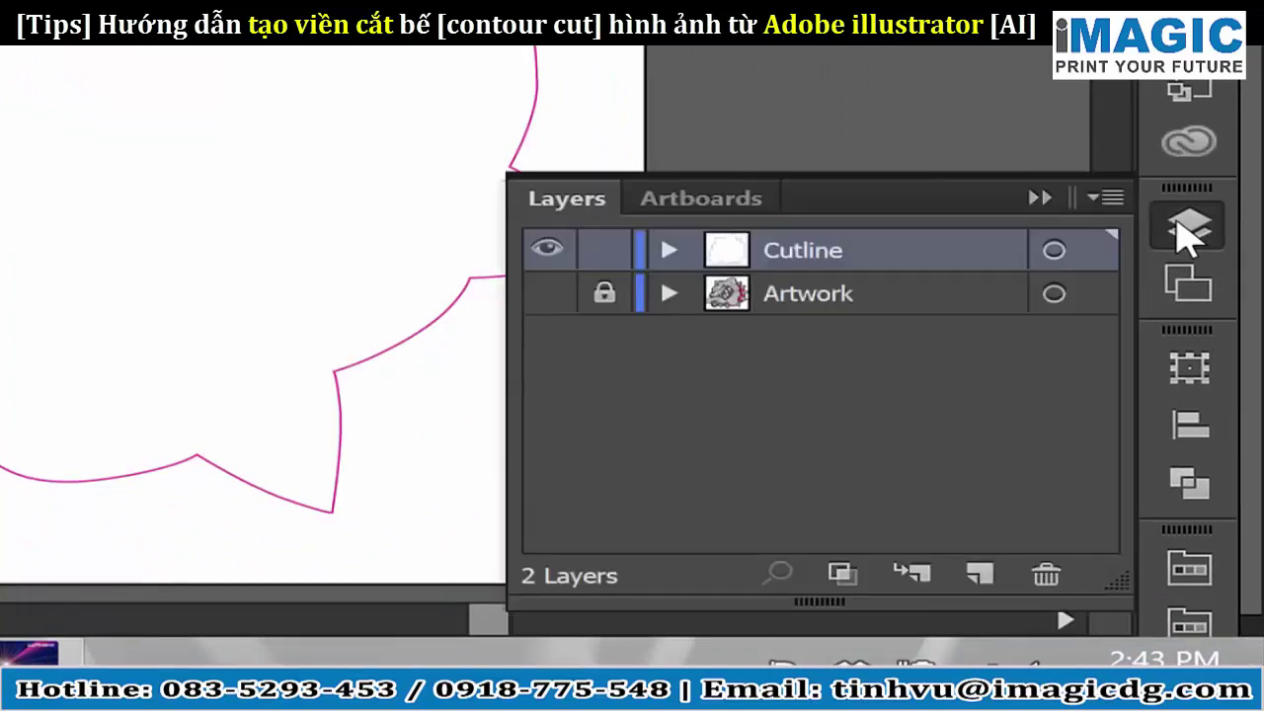
pyautogui.click(546, 295)
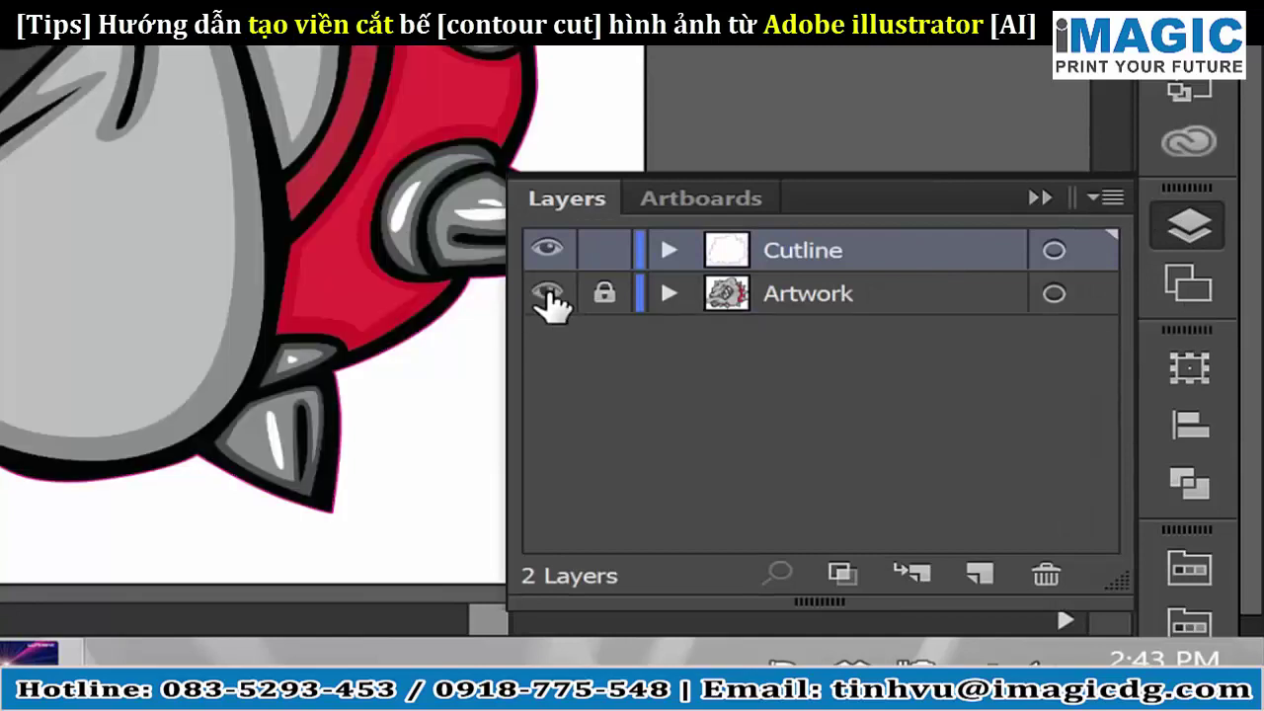
pyautogui.click(605, 294)
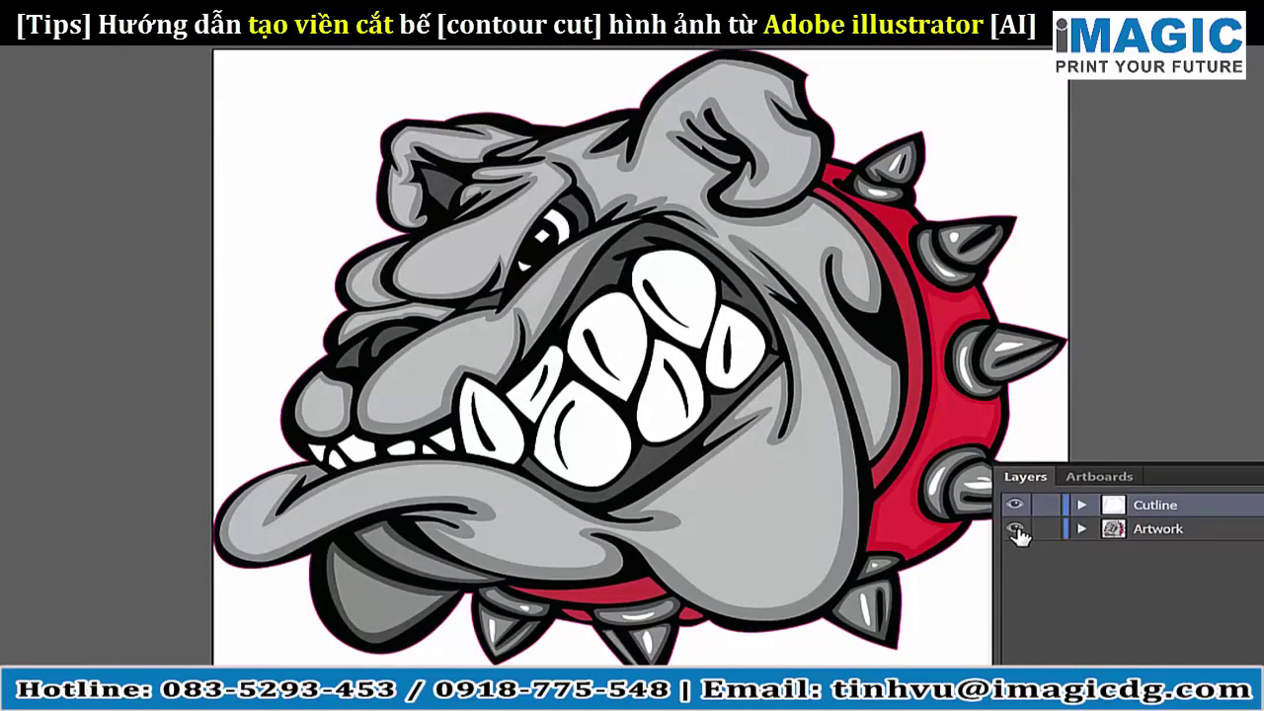
# Toggle the bulldog artwork's visibility to compare it against the cutline, ending visible.
pyautogui.click(1015, 531)
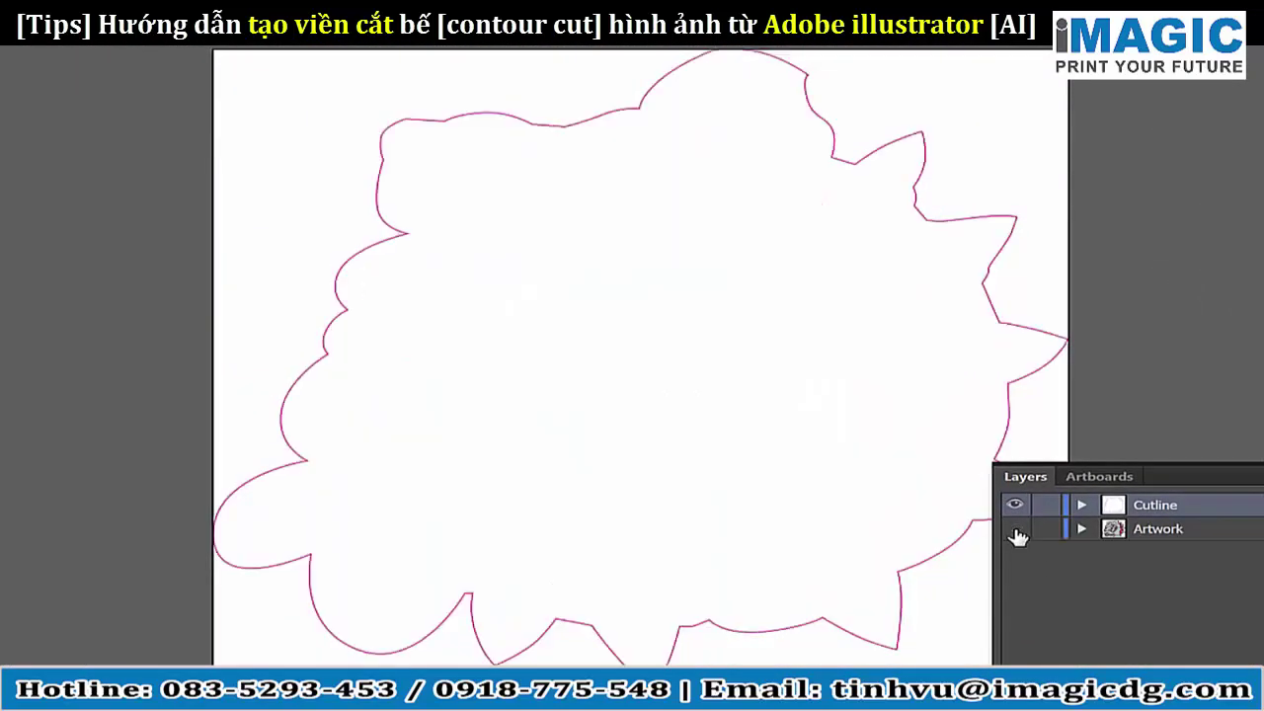
pyautogui.click(1015, 531)
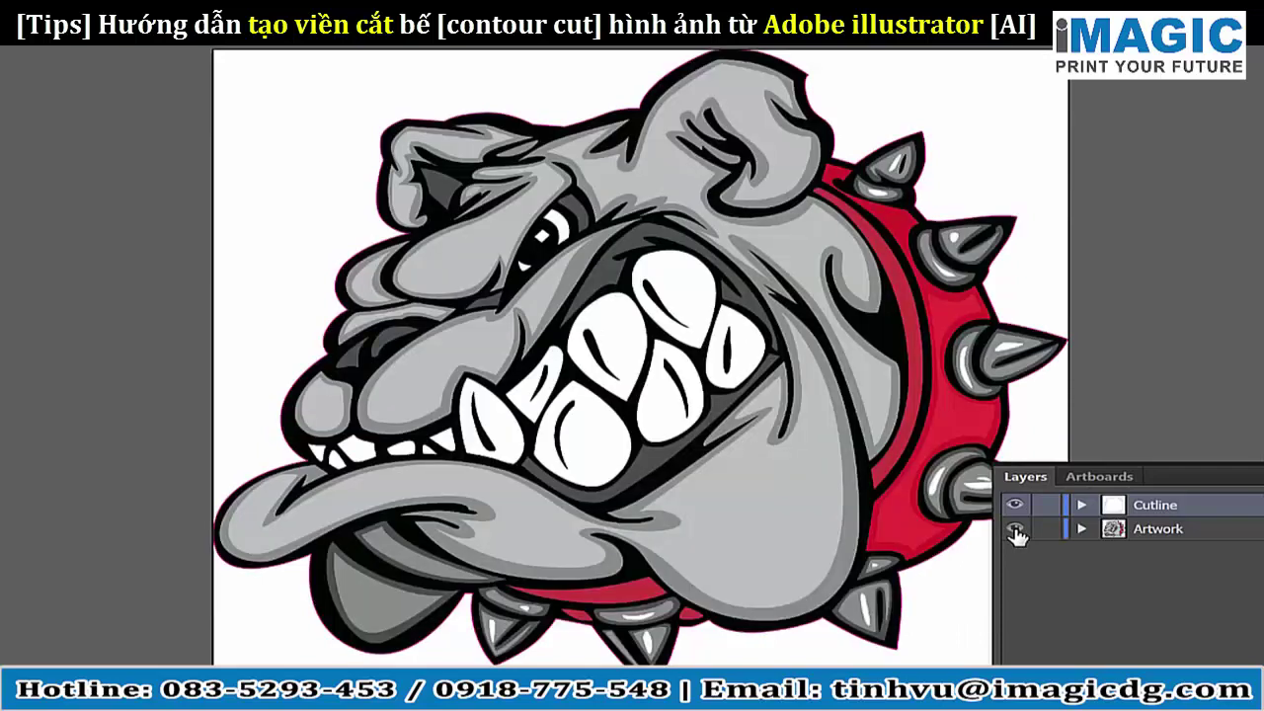
pyautogui.click(1016, 531)
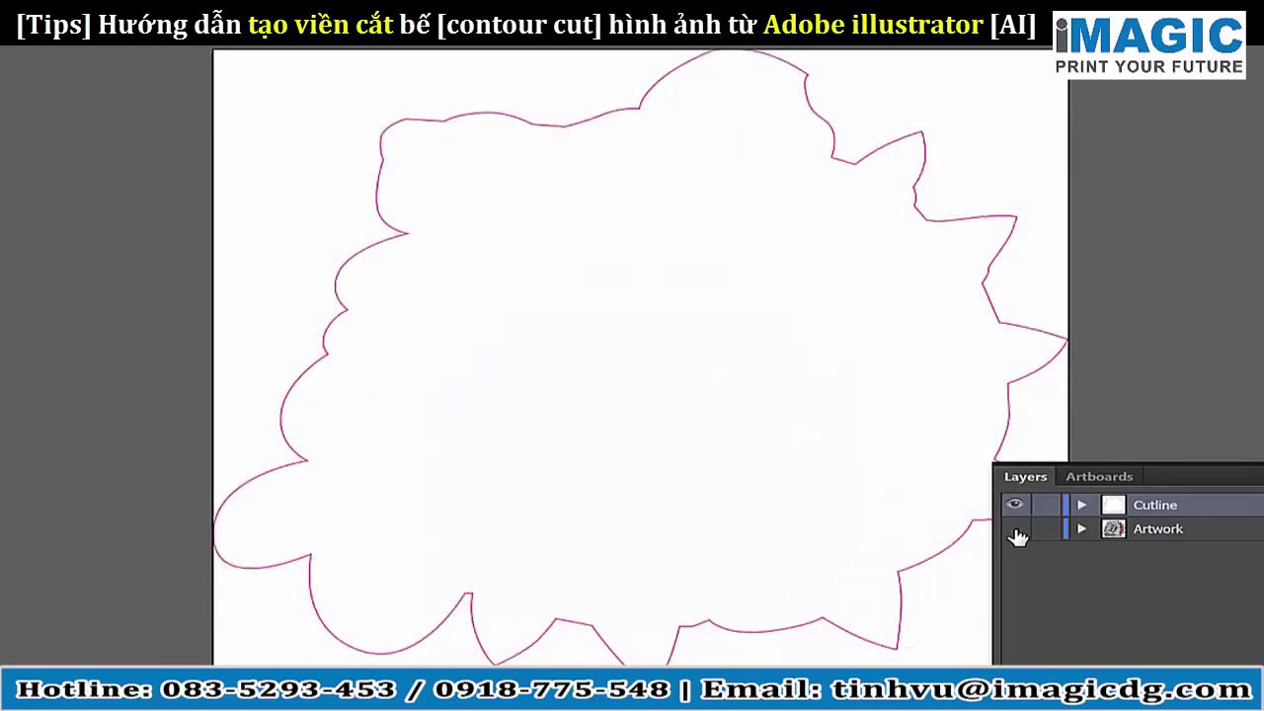
pyautogui.click(1015, 532)
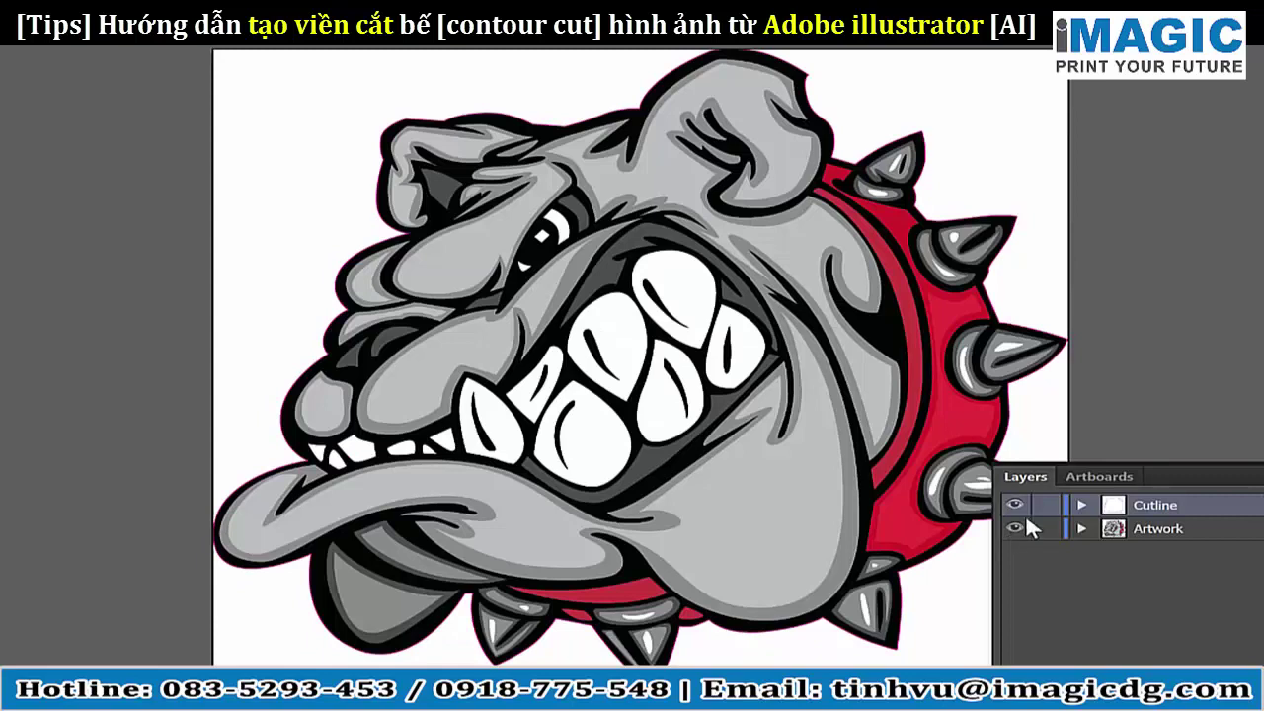
pyautogui.click(1245, 427)
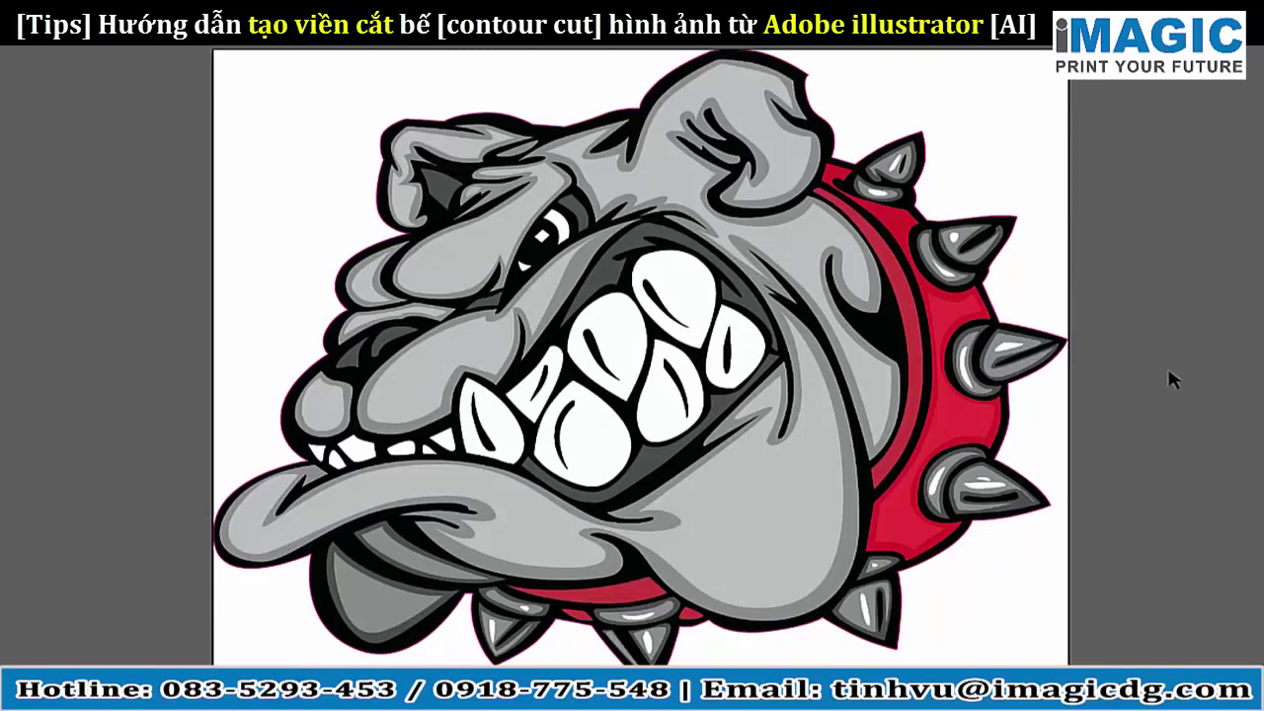